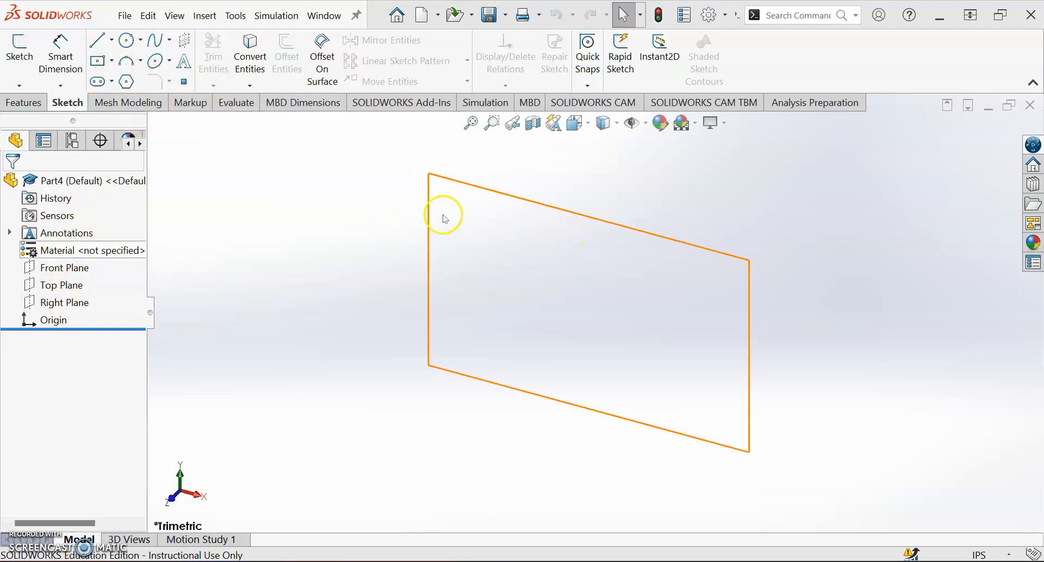
Step: Sketch a center rectangle on the Front Plane, placed above and to the left of the origin
{"action": "left_click", "coordinate": [112, 62]}
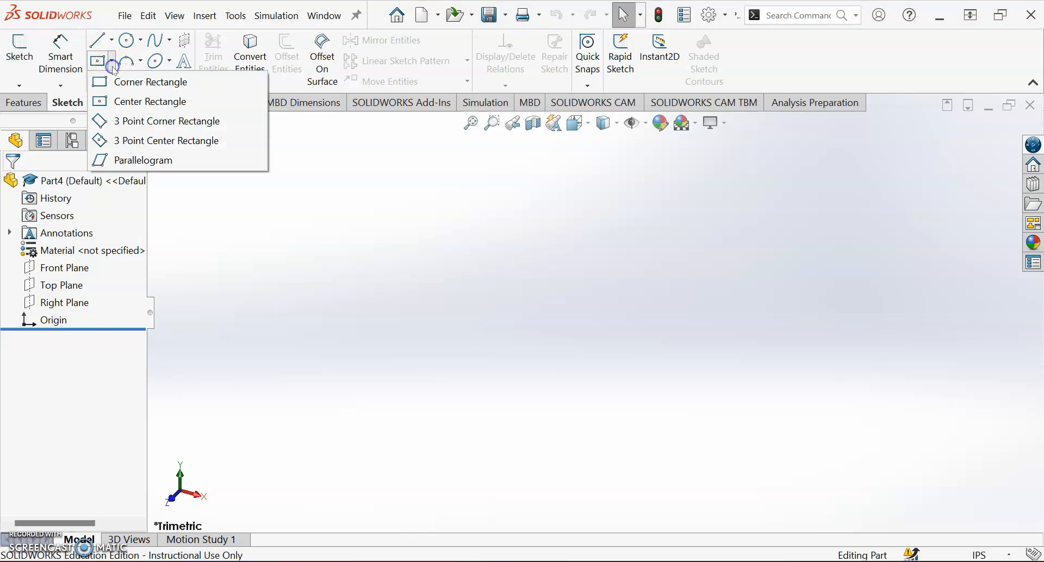
{"action": "left_click", "coordinate": [122, 102]}
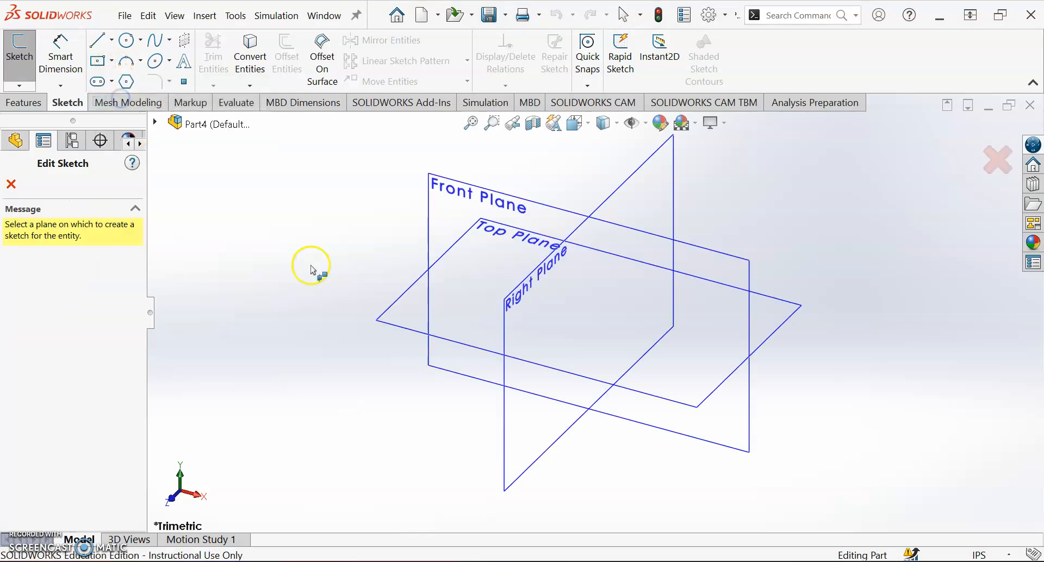
{"action": "left_click", "coordinate": [480, 198]}
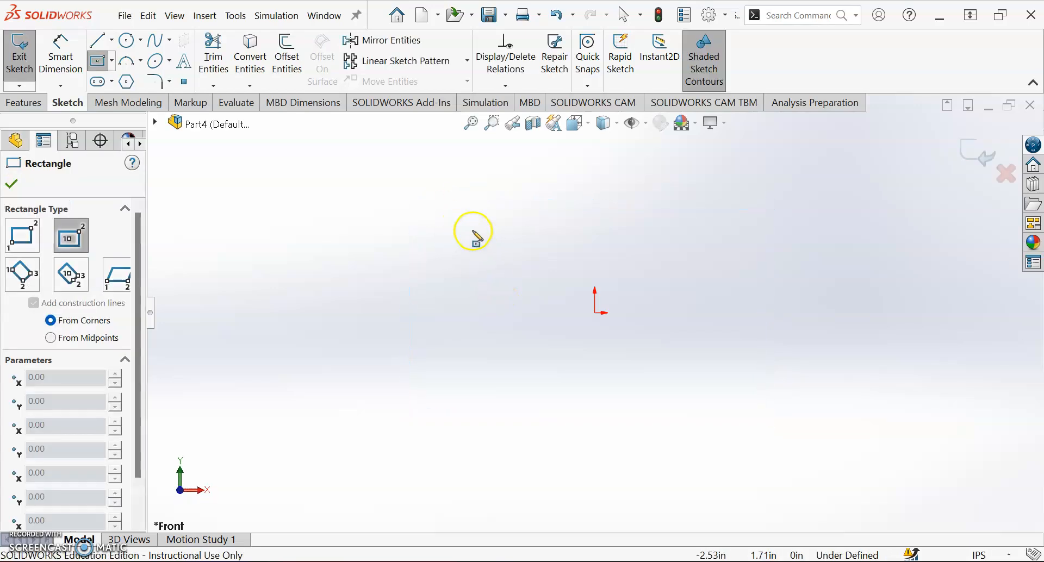
{"action": "left_click", "coordinate": [439, 214]}
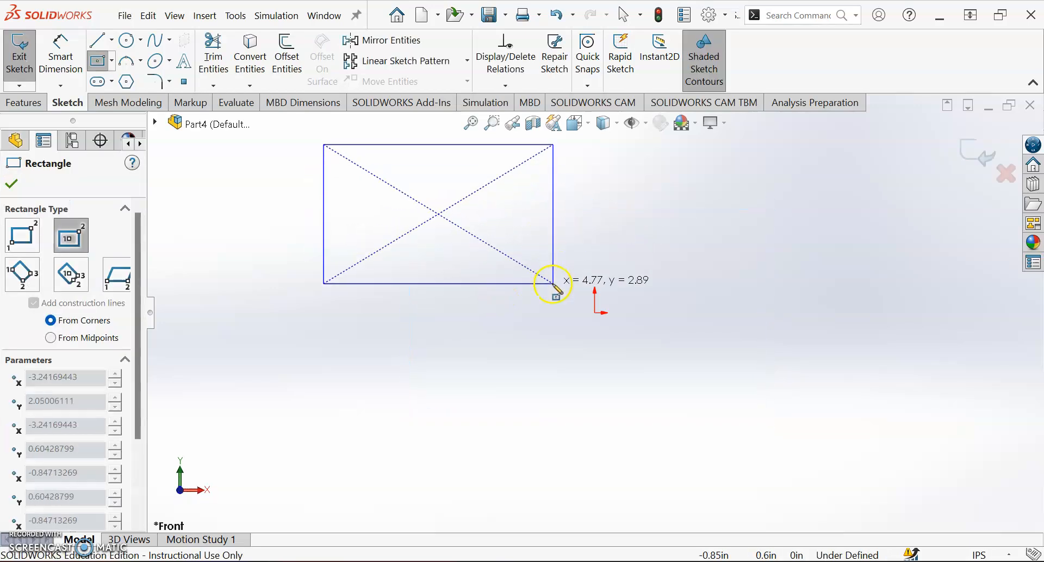
{"action": "left_click", "coordinate": [565, 261]}
{"action": "left_click", "coordinate": [515, 287]}
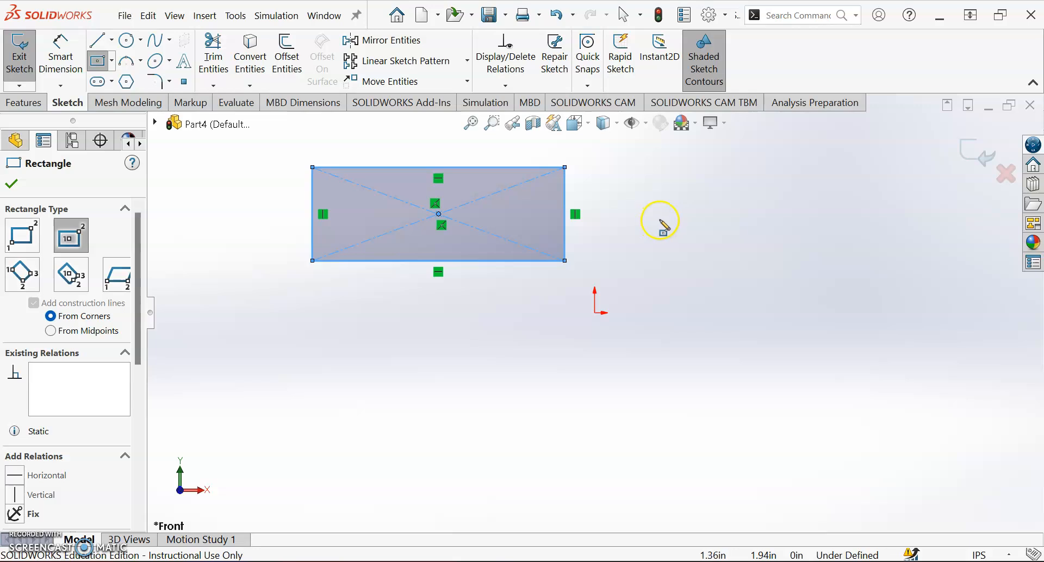
{"action": "key", "text": "Escape"}
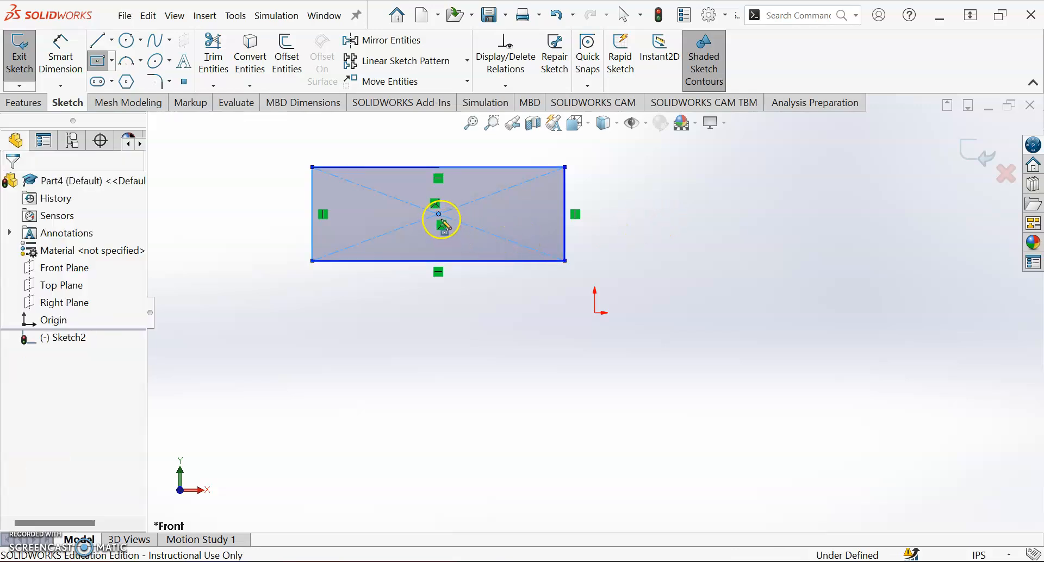
{"action": "key", "text": "Escape"}
Step: Make the rectangle's center point coincident with the origin
{"action": "left_click", "coordinate": [439, 215]}
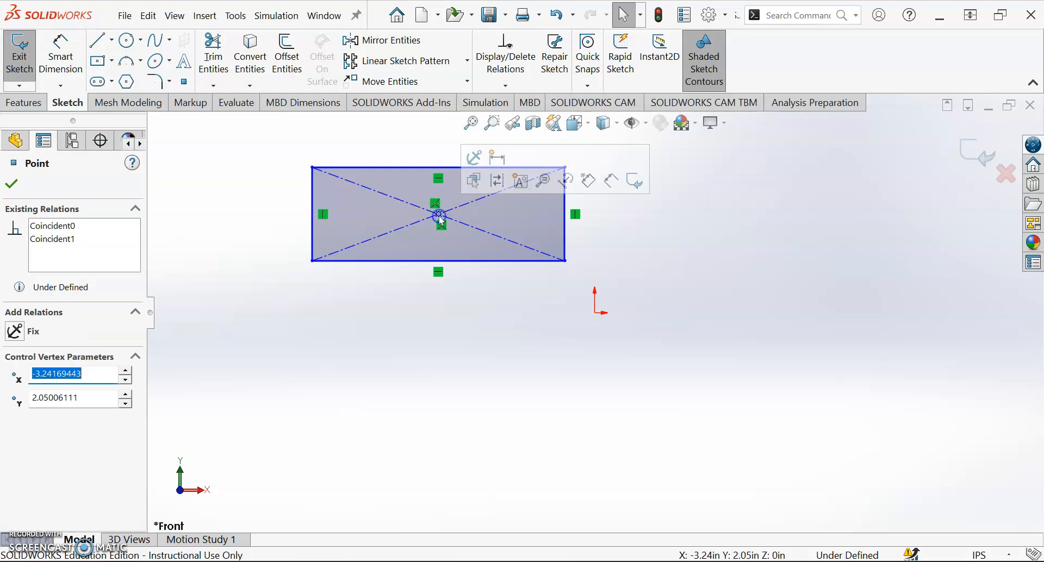
{"action": "left_click", "coordinate": [595, 314], "text": "ctrl"}
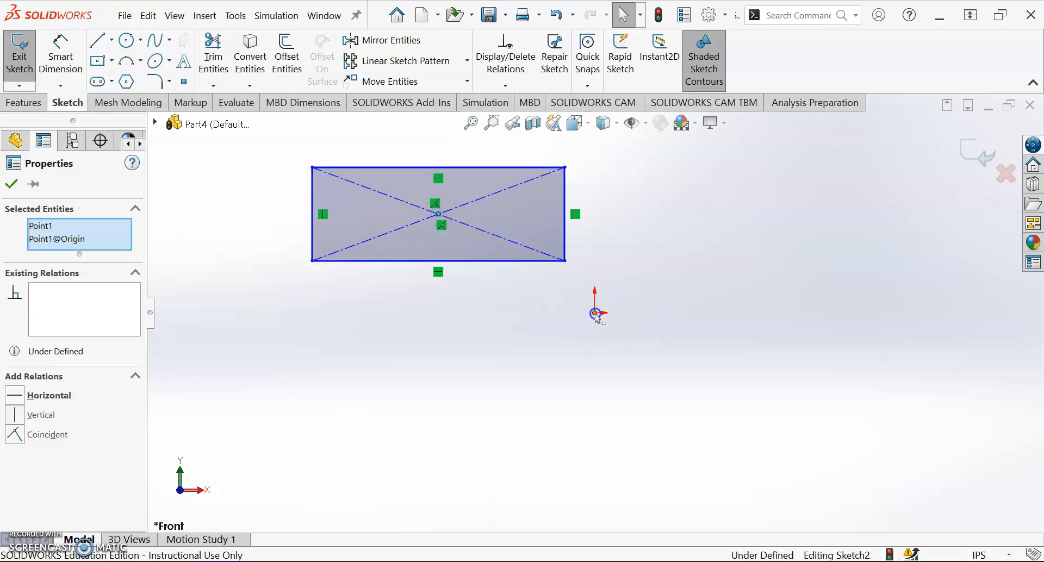
{"action": "left_click", "coordinate": [676, 255]}
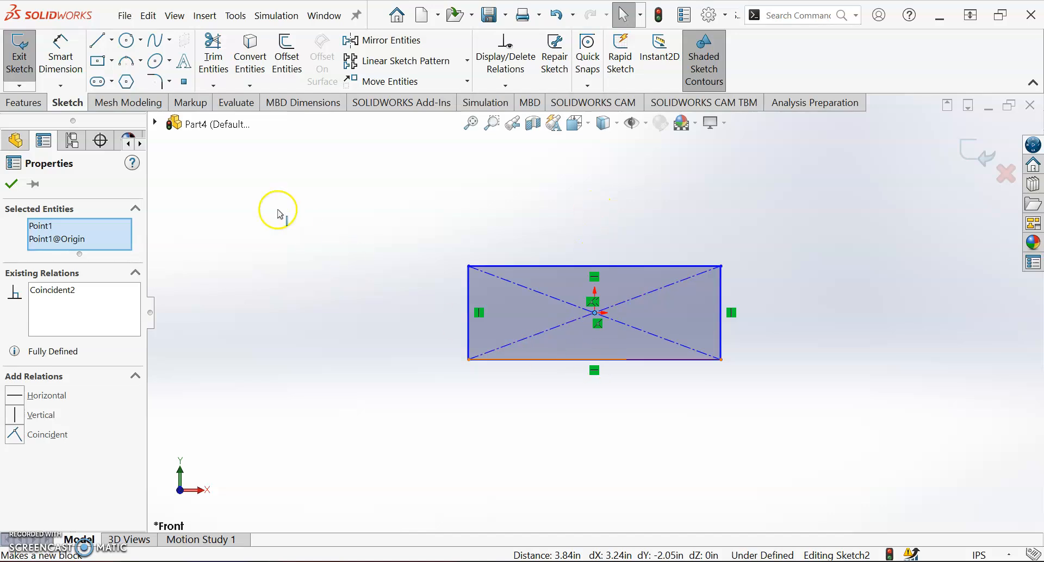
Step: Dimension the rectangle's width as 12 in
{"action": "left_click", "coordinate": [56, 54]}
{"action": "left_click", "coordinate": [506, 240]}
{"action": "left_click", "coordinate": [385, 239]}
{"action": "type", "text": "5"}
{"action": "key", "text": "BackSpace"}
{"action": "type", "text": "12"}
{"action": "key", "text": "Return"}
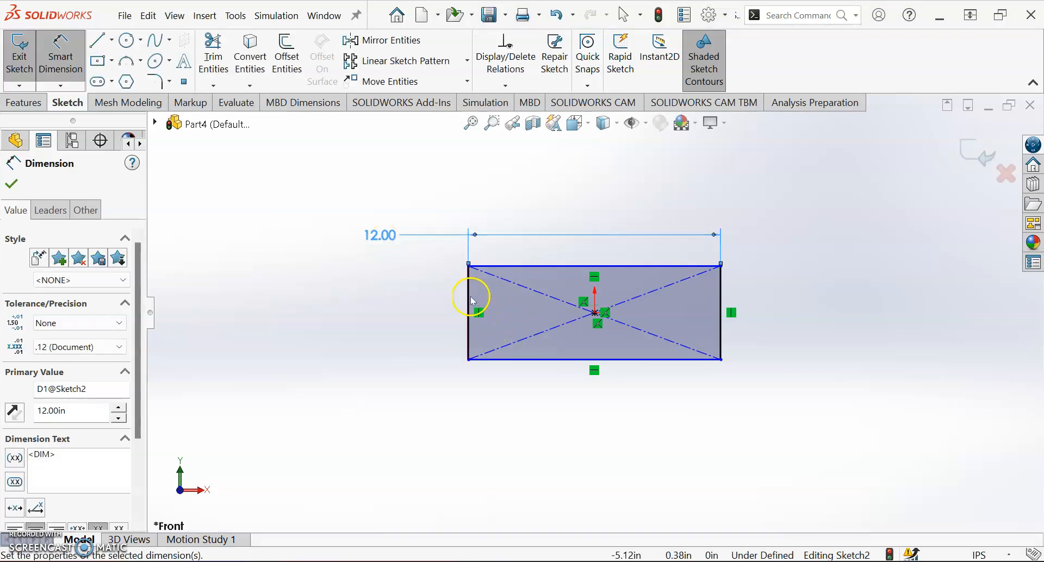
Step: Dimension the rectangle's height as 6 in
{"action": "left_click", "coordinate": [468, 287]}
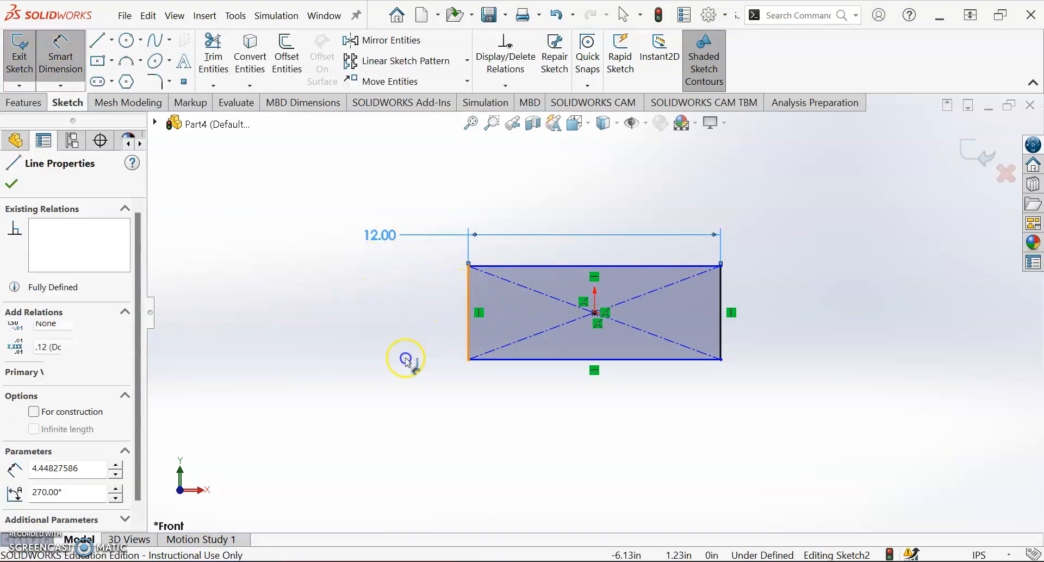
{"action": "left_click", "coordinate": [336, 336]}
{"action": "type", "text": "6"}
{"action": "key", "text": "Return"}
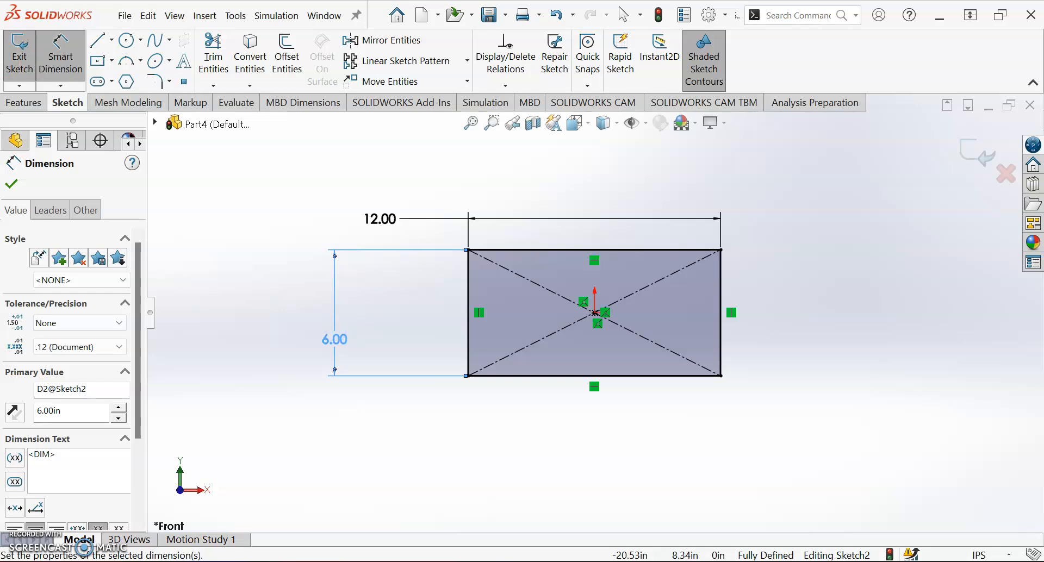
Step: Set up a boss extrusion of the rectangle with the Mid Plane end condition and a 6 in depth
{"action": "left_click", "coordinate": [24, 102]}
{"action": "left_click", "coordinate": [72, 58]}
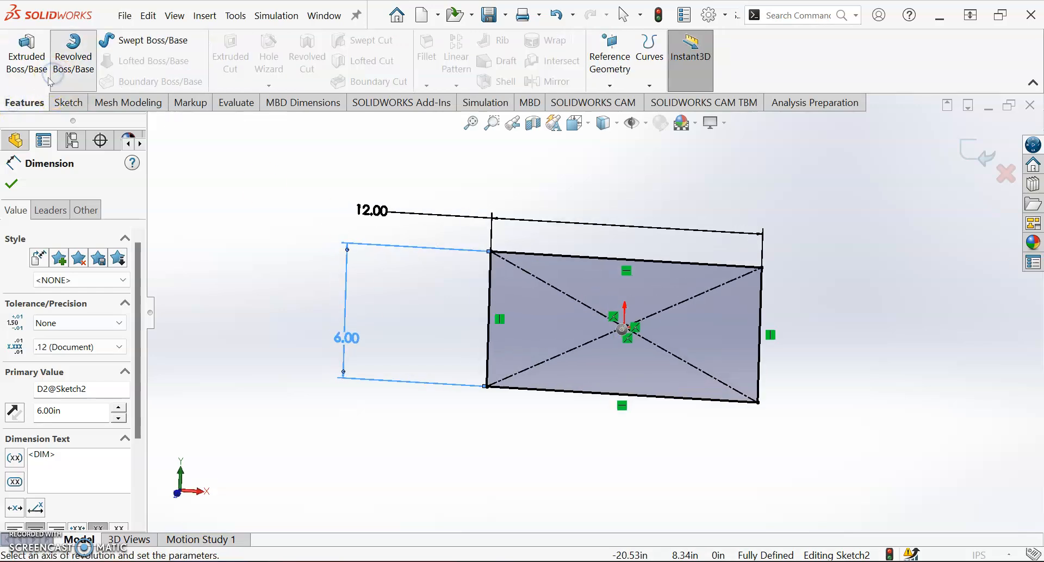
{"action": "left_click", "coordinate": [31, 183]}
{"action": "left_click", "coordinate": [32, 63]}
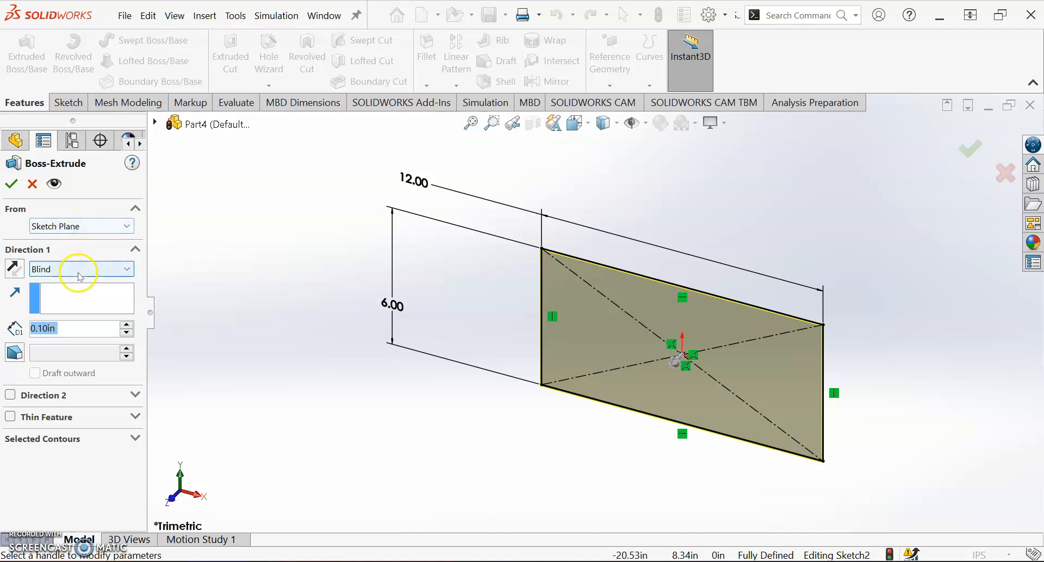
{"action": "left_click", "coordinate": [126, 271]}
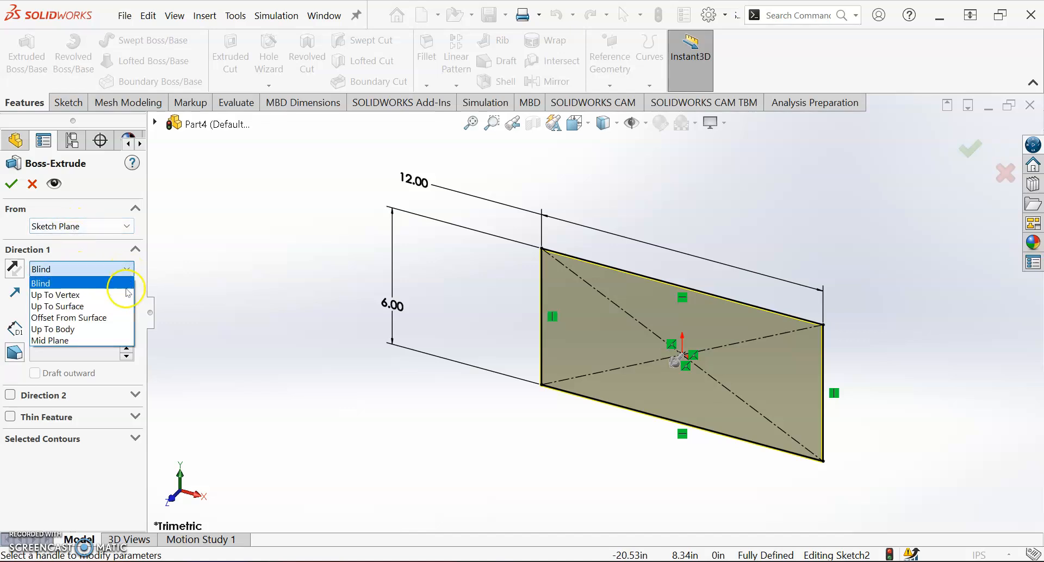
{"action": "left_click", "coordinate": [103, 341]}
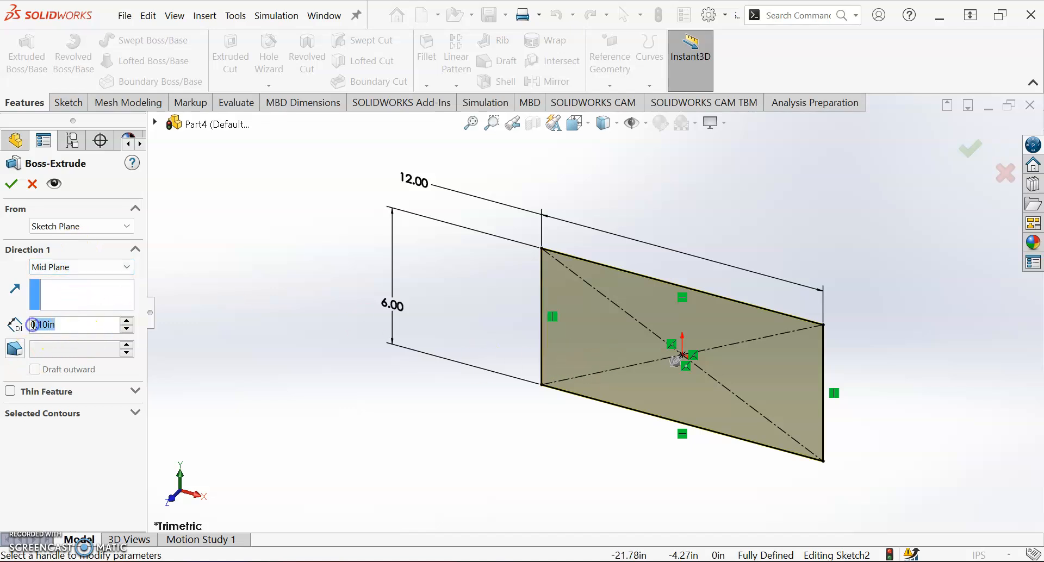
{"action": "type", "text": "6"}
{"action": "key", "text": "Return"}
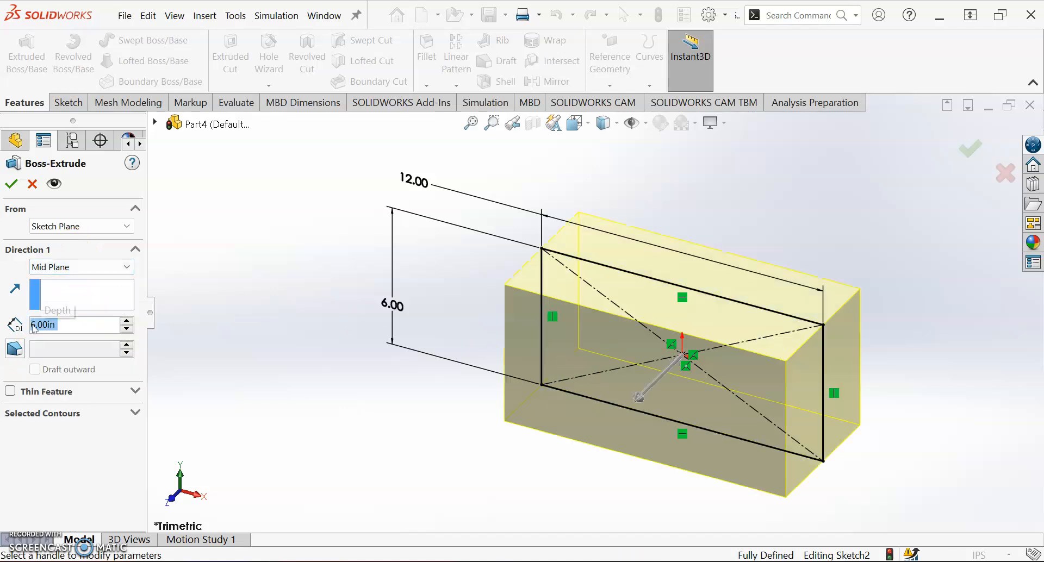
{"action": "middle_click_drag", "start_coordinate": [594, 297], "coordinate": [561, 319]}
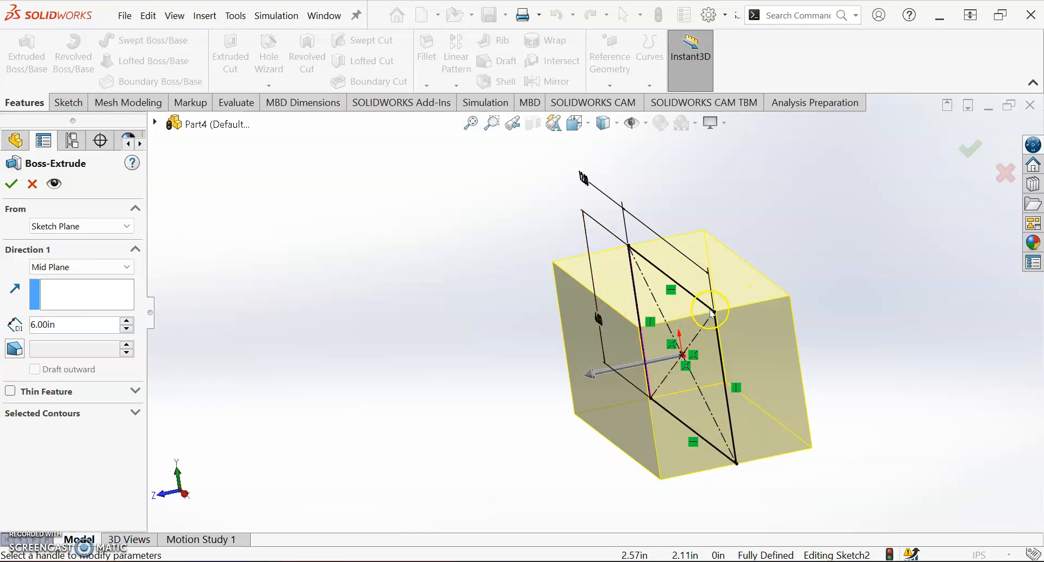
Step: Compare the Blind end condition with Mid Plane in the preview, and finish the extrusion with Mid Plane
{"action": "left_click", "coordinate": [126, 267]}
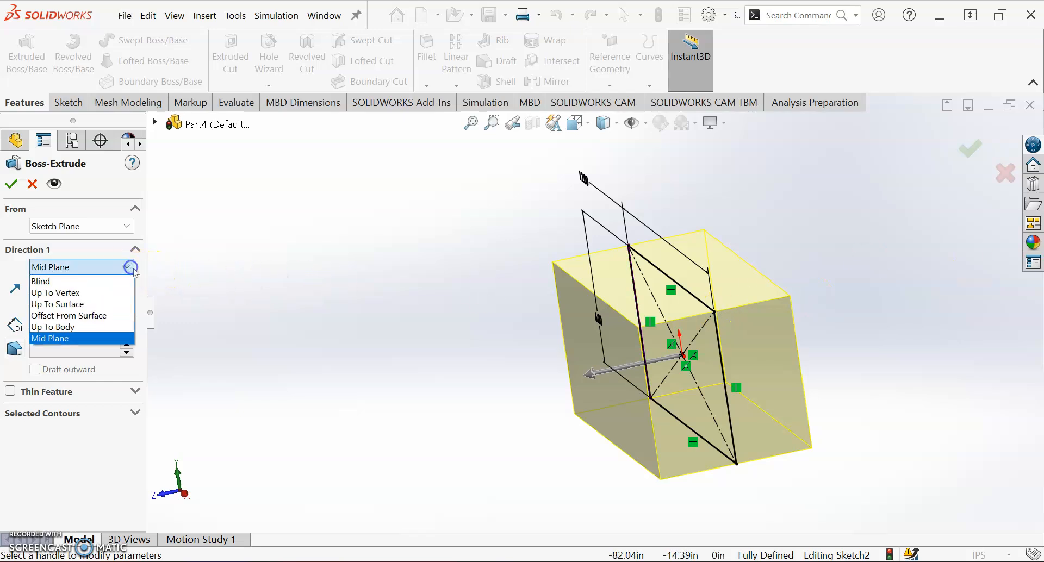
{"action": "left_click", "coordinate": [104, 279]}
{"action": "left_click", "coordinate": [115, 269]}
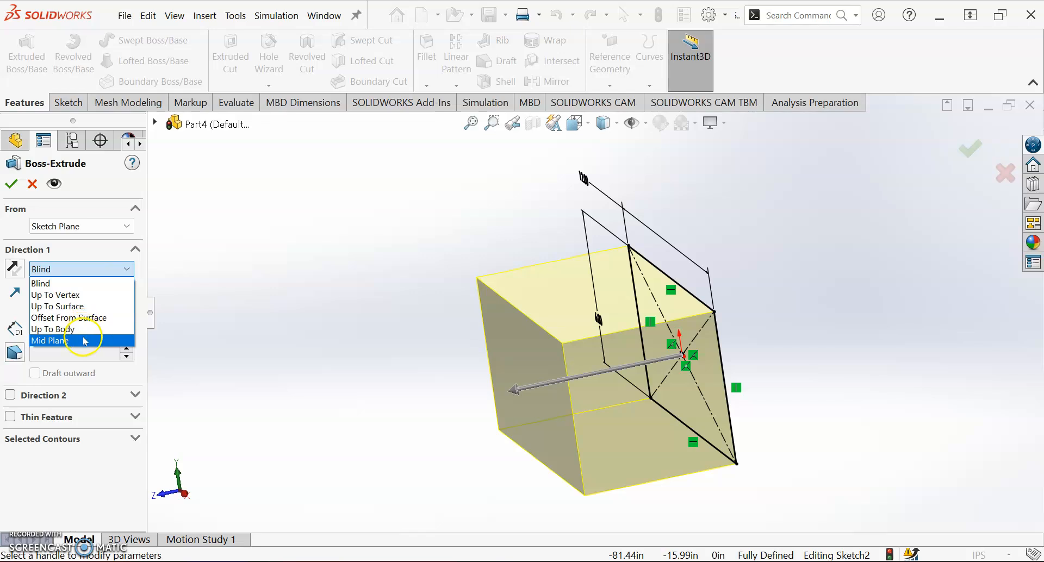
{"action": "left_click", "coordinate": [84, 341]}
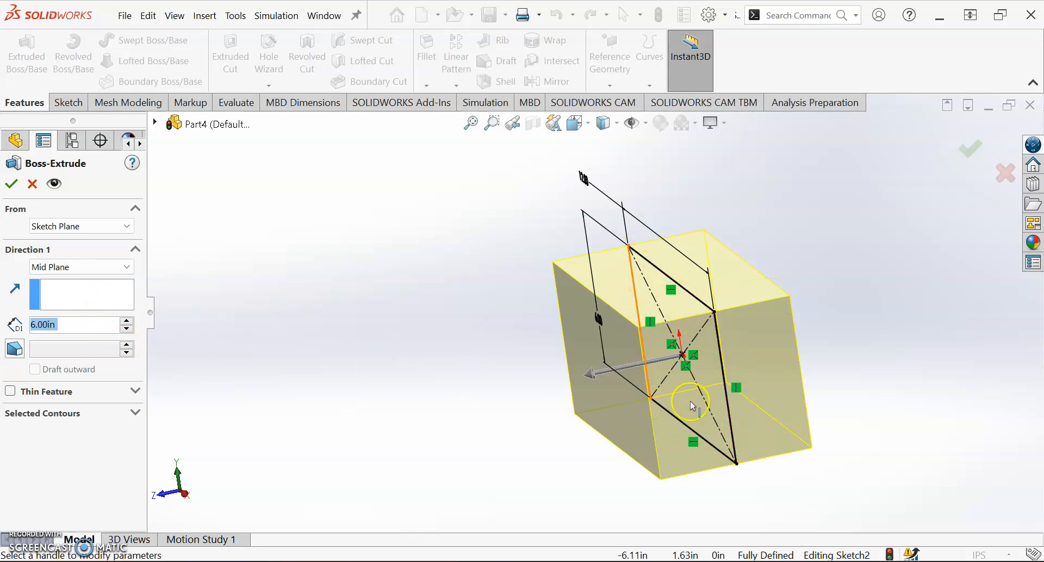
{"action": "left_click", "coordinate": [11, 184]}
{"action": "left_click", "coordinate": [879, 322]}
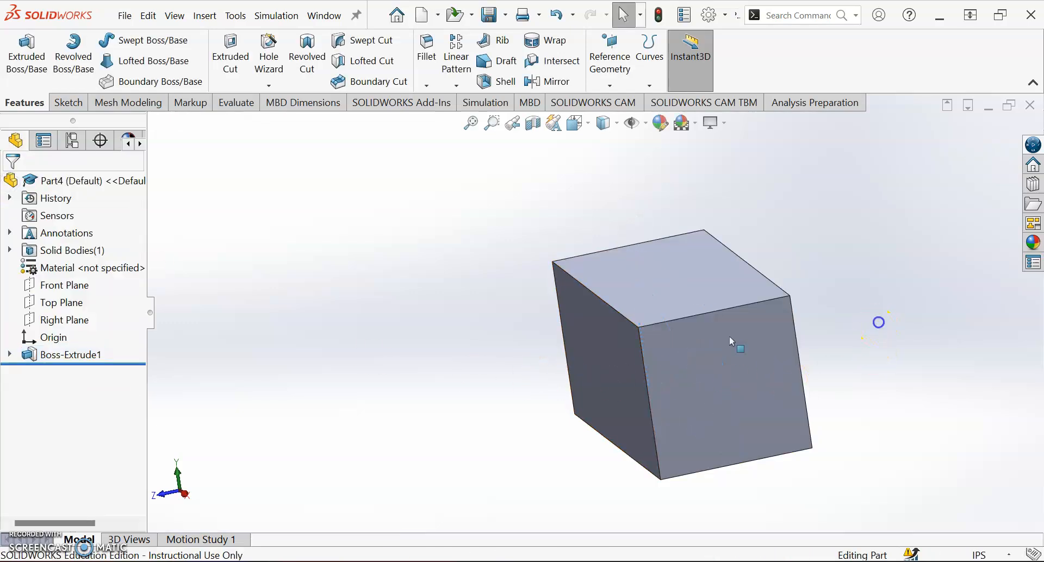
Step: Examine how the Front, Top and Right Planes pass through the block
{"action": "mouse_move", "coordinate": [614, 344]}
{"action": "middle_mouse_down"}
{"action": "mouse_move", "coordinate": [684, 308]}
{"action": "mouse_move", "coordinate": [623, 337]}
{"action": "middle_mouse_up"}
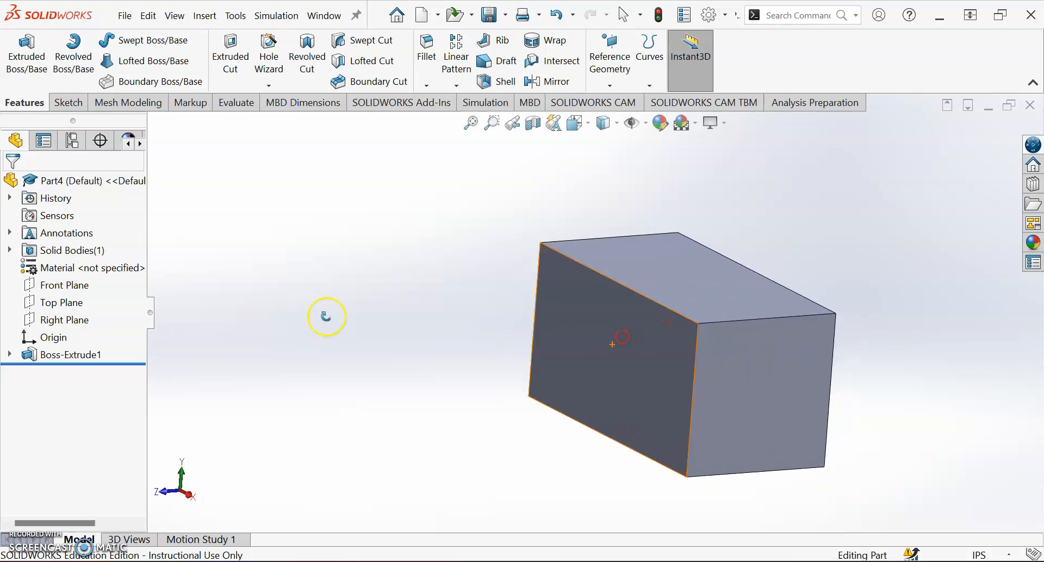
{"action": "left_click", "coordinate": [35, 287]}
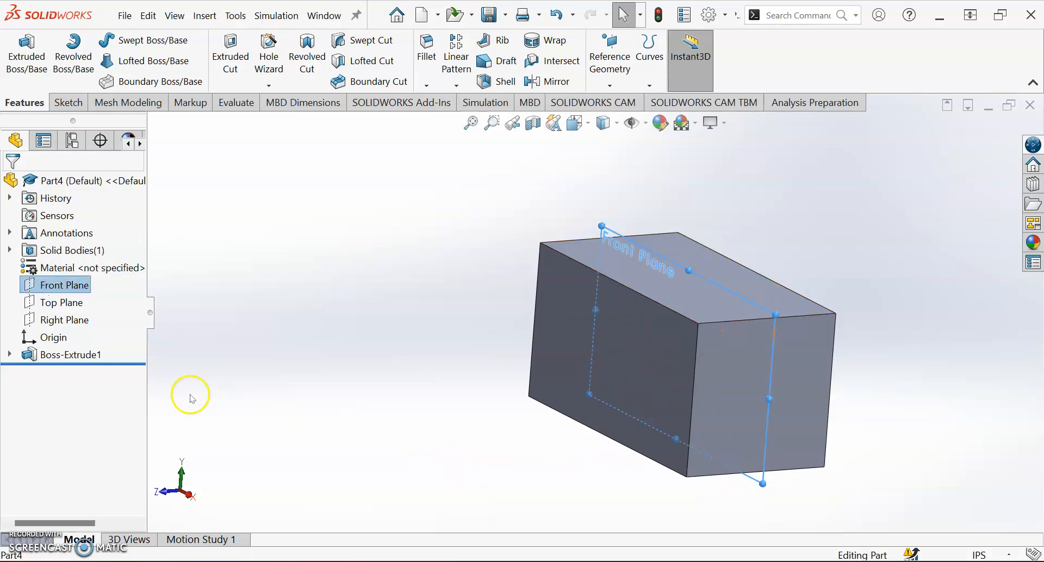
{"action": "left_click", "coordinate": [61, 305]}
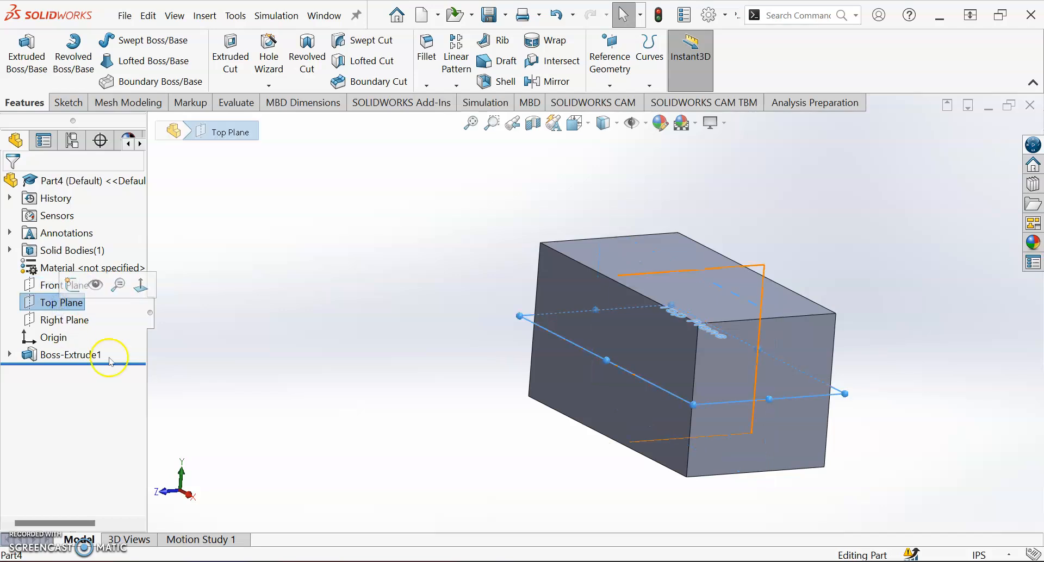
{"action": "left_click", "coordinate": [590, 443]}
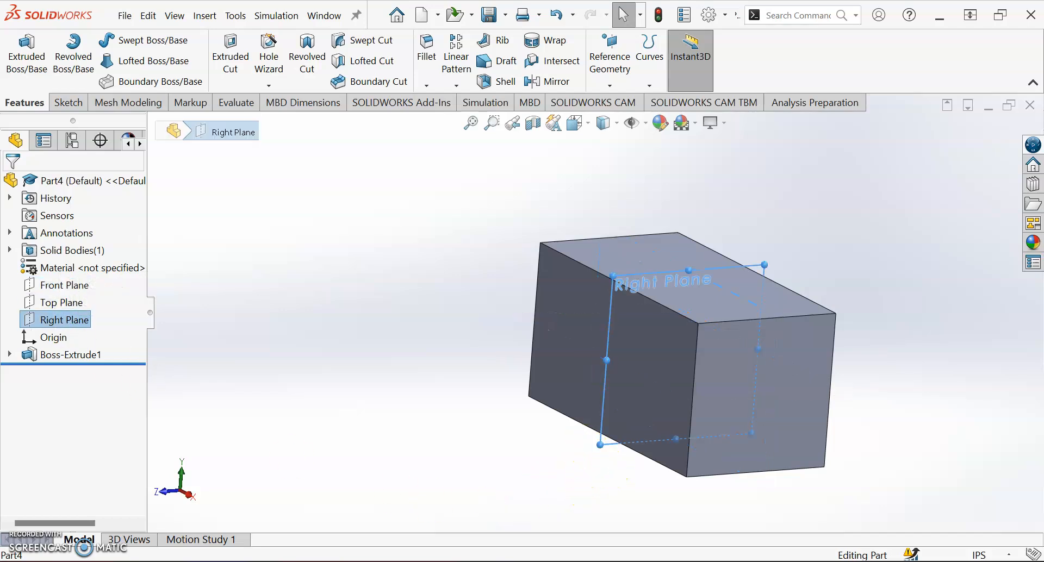
{"action": "middle_click_drag", "start_coordinate": [741, 438], "coordinate": [813, 466]}
{"action": "left_click", "coordinate": [742, 238]}
Step: Sketch a corner rectangle about 2.8 by 1.54 in on the block's front face, starting from its upper-left corner
{"action": "middle_click_drag", "start_coordinate": [670, 345], "coordinate": [690, 320]}
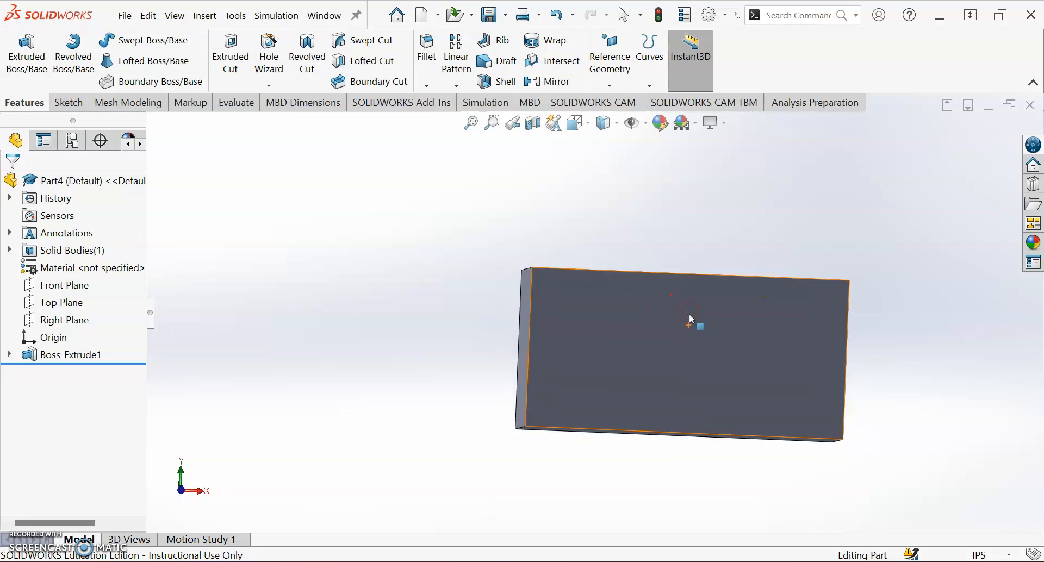
{"action": "left_click", "coordinate": [664, 311]}
{"action": "left_click", "coordinate": [67, 104]}
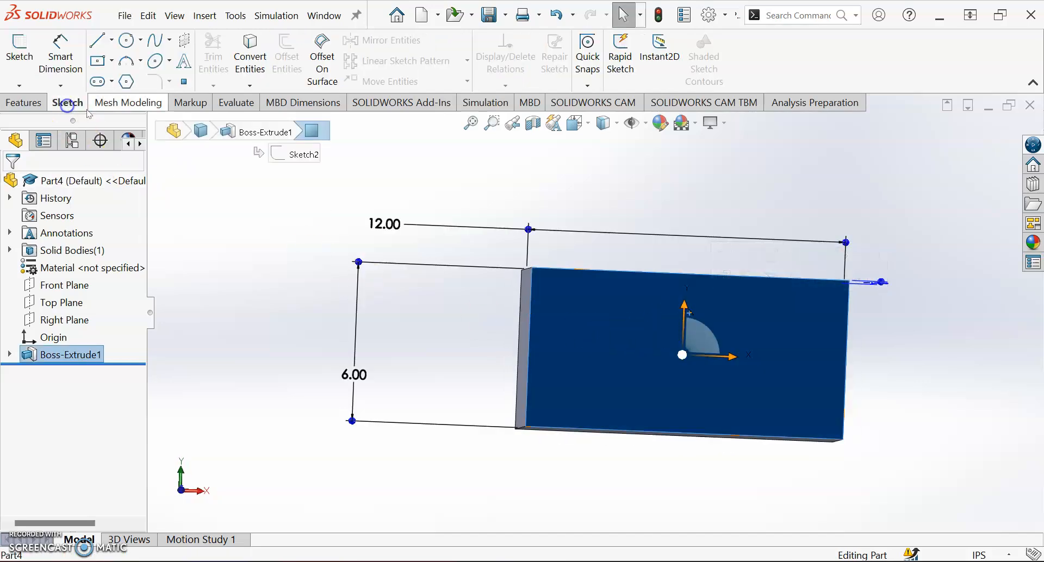
{"action": "left_click", "coordinate": [112, 60]}
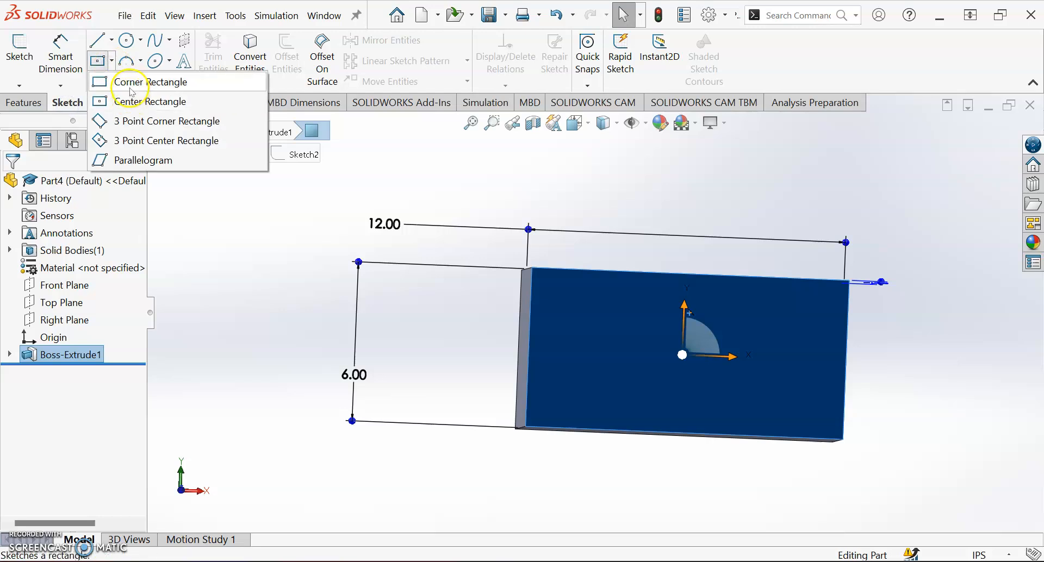
{"action": "left_click", "coordinate": [129, 82]}
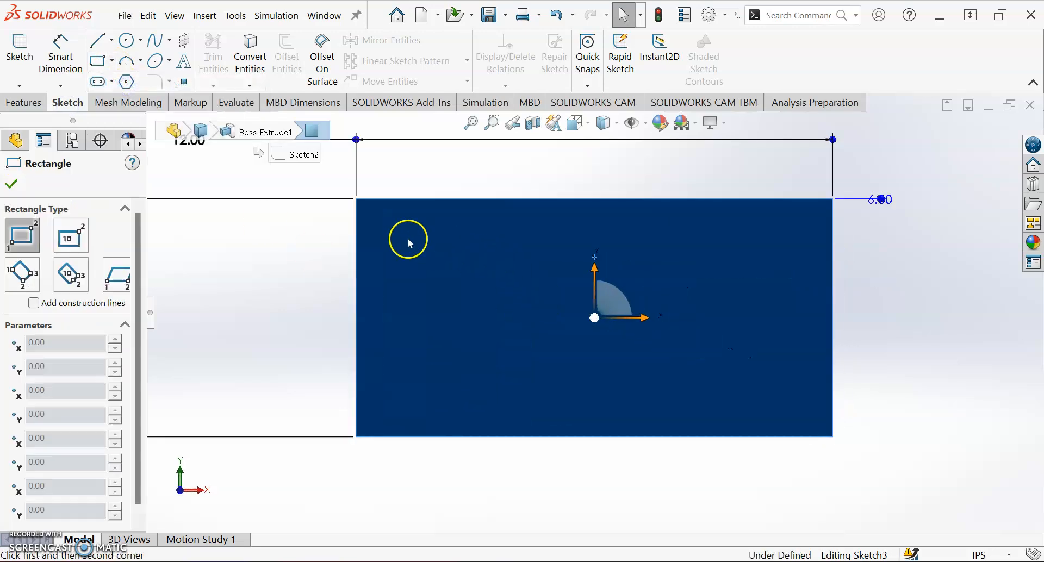
{"action": "left_click", "coordinate": [357, 200]}
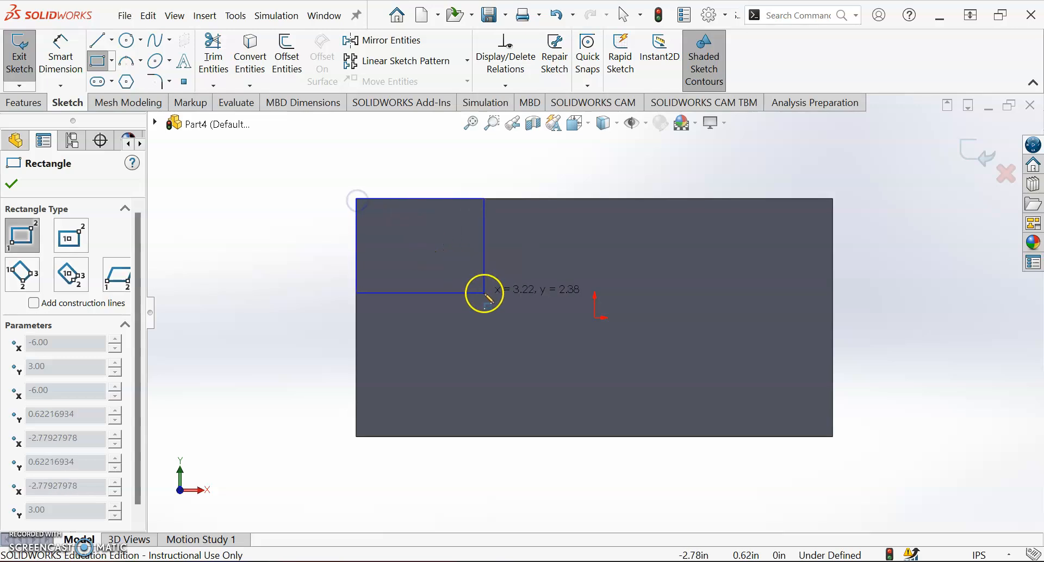
{"action": "left_click", "coordinate": [467, 260]}
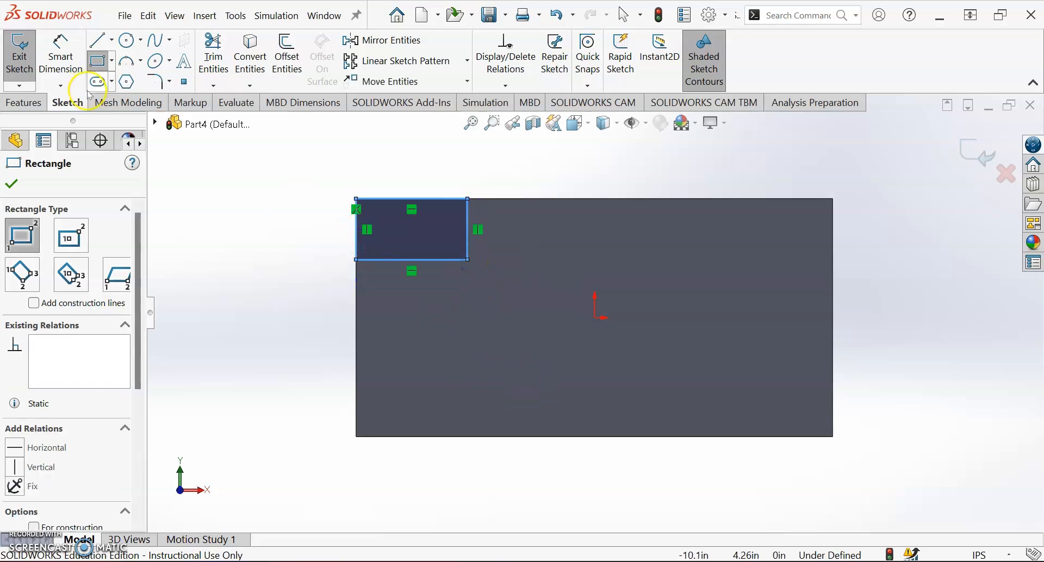
Step: Dimension the small corner rectangle's width as 2 in
{"action": "left_click", "coordinate": [80, 57]}
{"action": "left_click", "coordinate": [415, 199]}
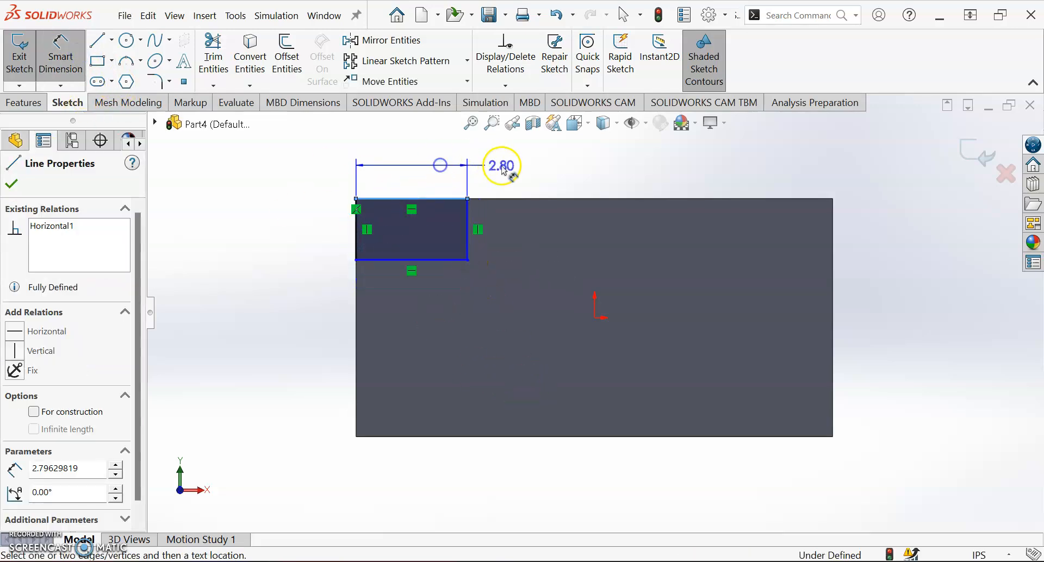
{"action": "left_click", "coordinate": [519, 172]}
{"action": "type", "text": "2.00in"}
{"action": "key", "text": "Return"}
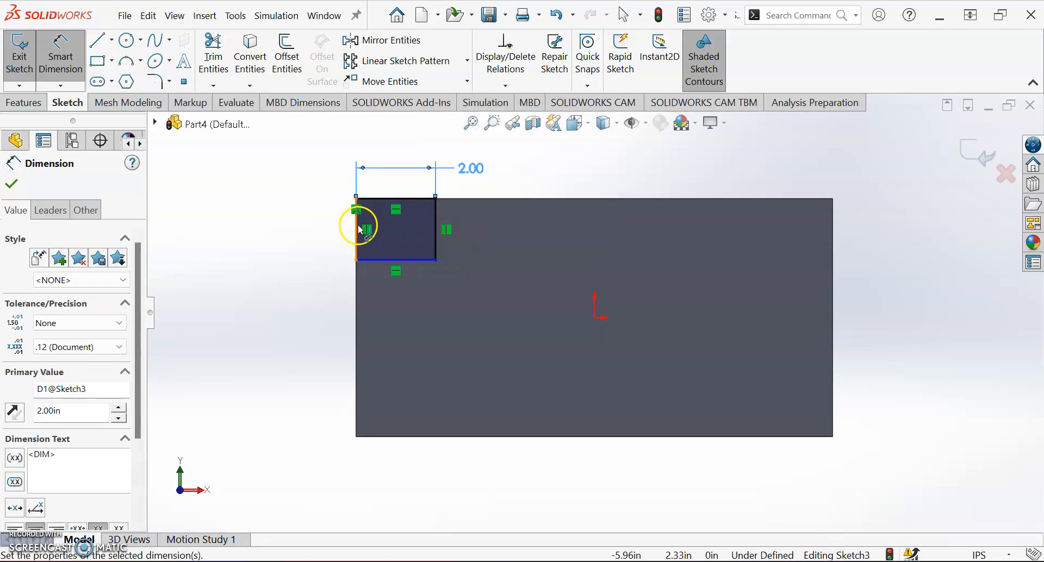
Step: Dimension the small corner rectangle's height as 2 in
{"action": "left_click", "coordinate": [355, 261]}
{"action": "left_click", "coordinate": [302, 320]}
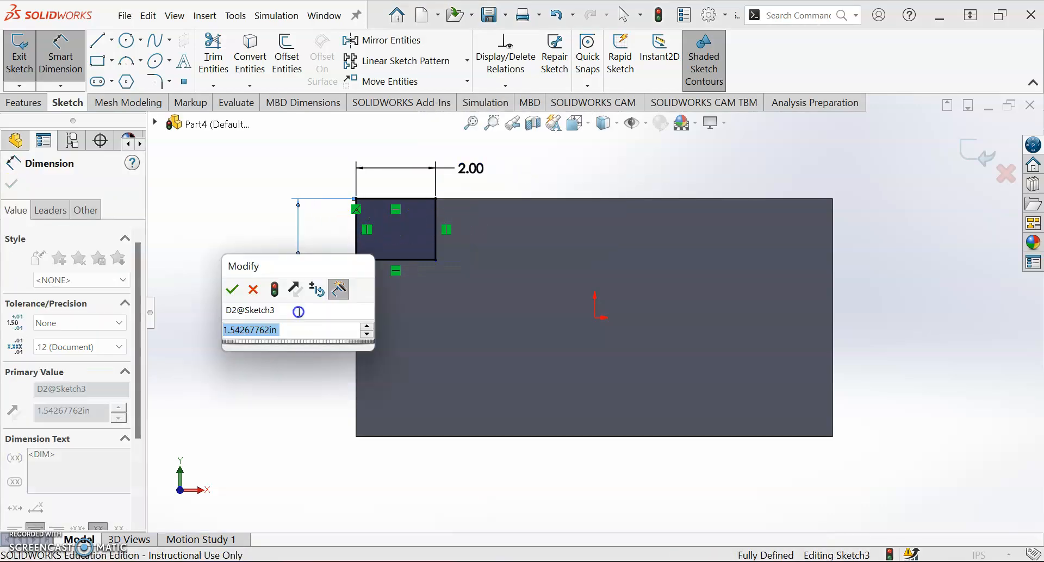
{"action": "type", "text": "2"}
{"action": "key", "text": "Return"}
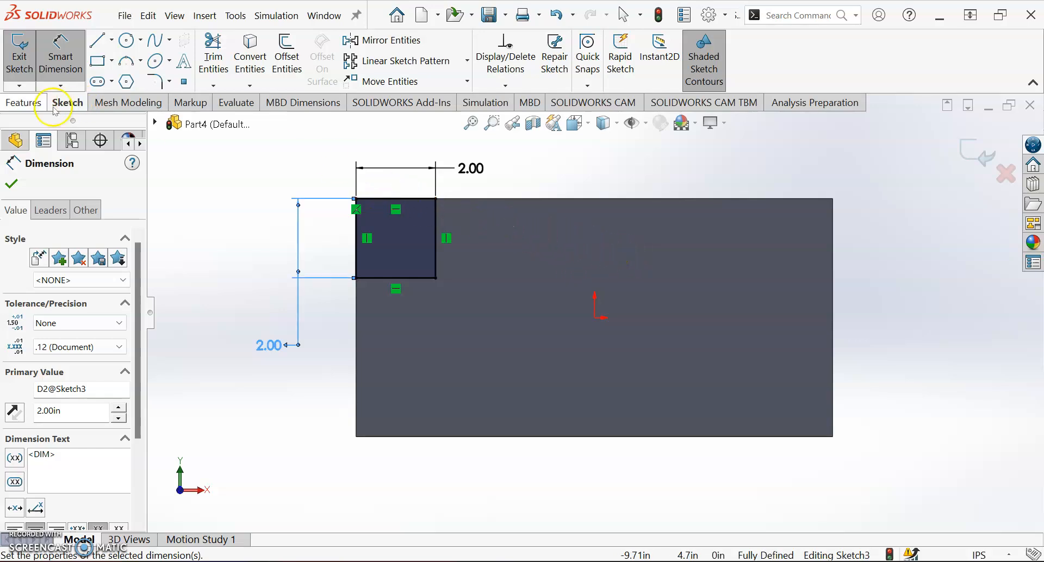
Step: Cut the dimensioned corner square out of the block with an Extruded Cut using the Through All end condition
{"action": "left_click", "coordinate": [18, 107]}
{"action": "left_click", "coordinate": [231, 50]}
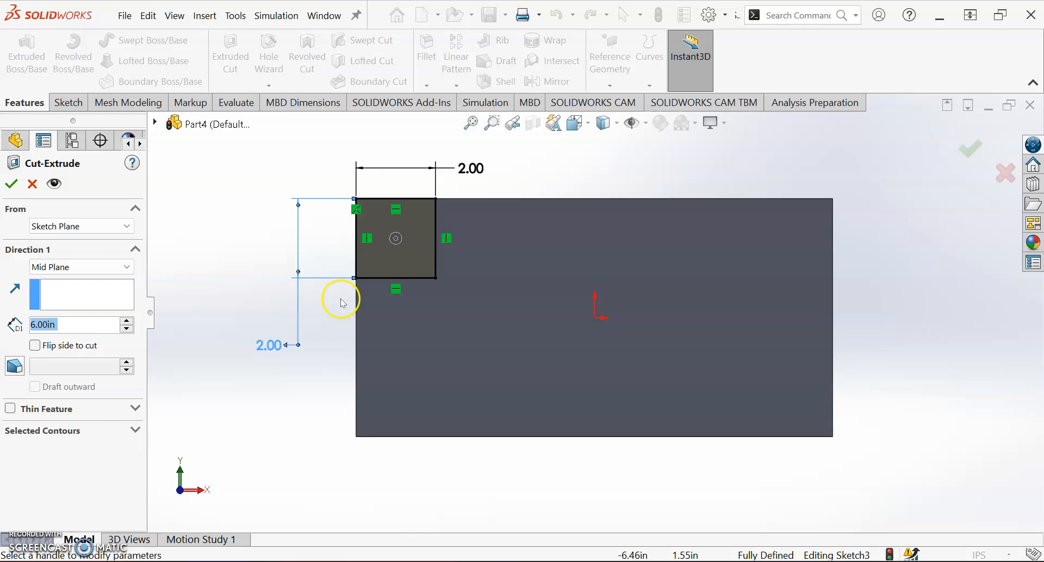
{"action": "left_click", "coordinate": [80, 272]}
{"action": "left_click", "coordinate": [53, 293]}
{"action": "left_click", "coordinate": [11, 184]}
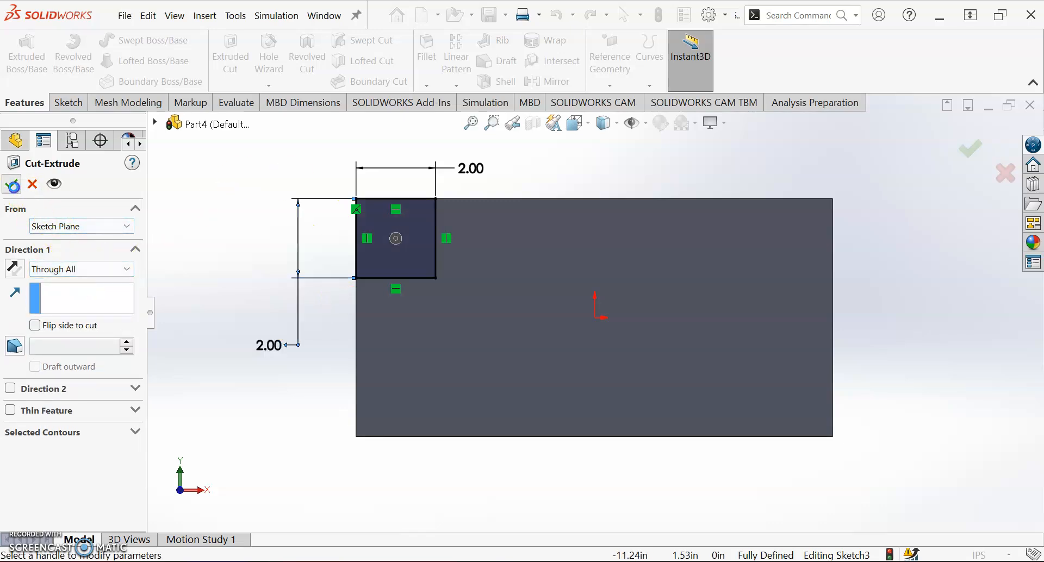
{"action": "mouse_move", "coordinate": [513, 239]}
{"action": "middle_mouse_down"}
{"action": "mouse_move", "coordinate": [549, 250]}
{"action": "mouse_move", "coordinate": [487, 235]}
{"action": "mouse_move", "coordinate": [491, 263]}
{"action": "mouse_move", "coordinate": [505, 260]}
{"action": "middle_mouse_up"}
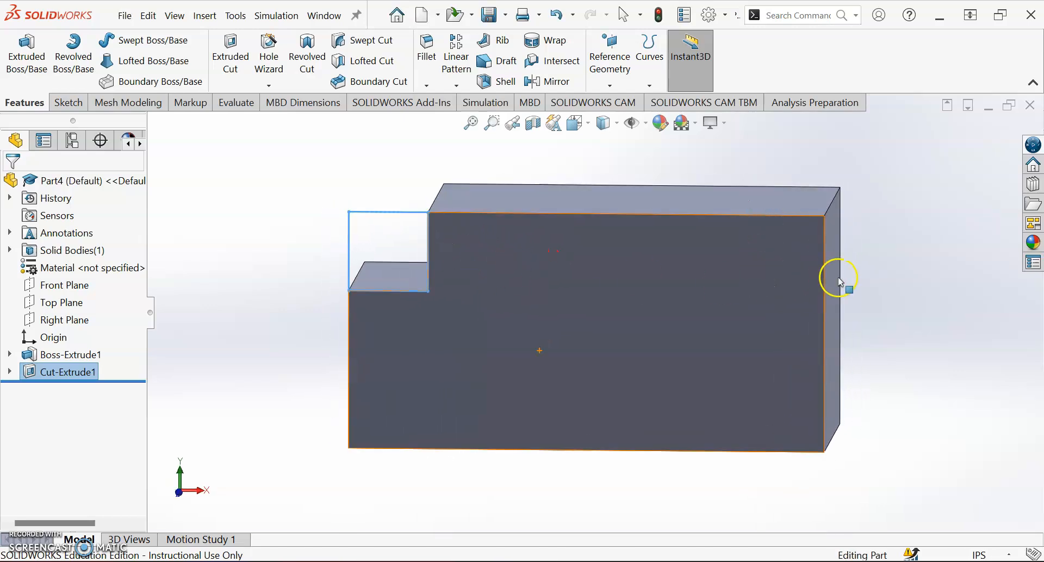
{"action": "left_click", "coordinate": [10, 374]}
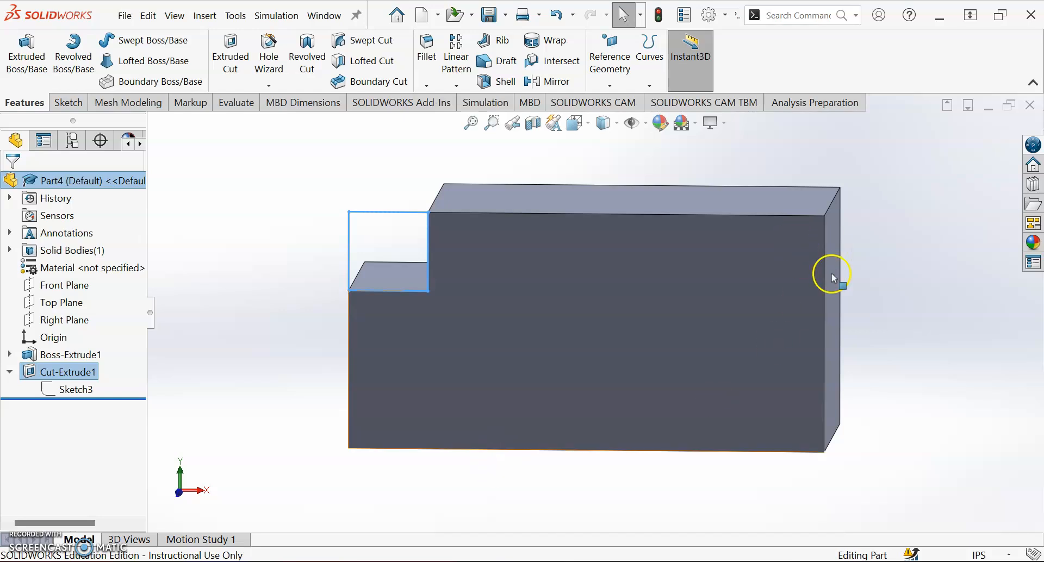
{"action": "left_click", "coordinate": [9, 373]}
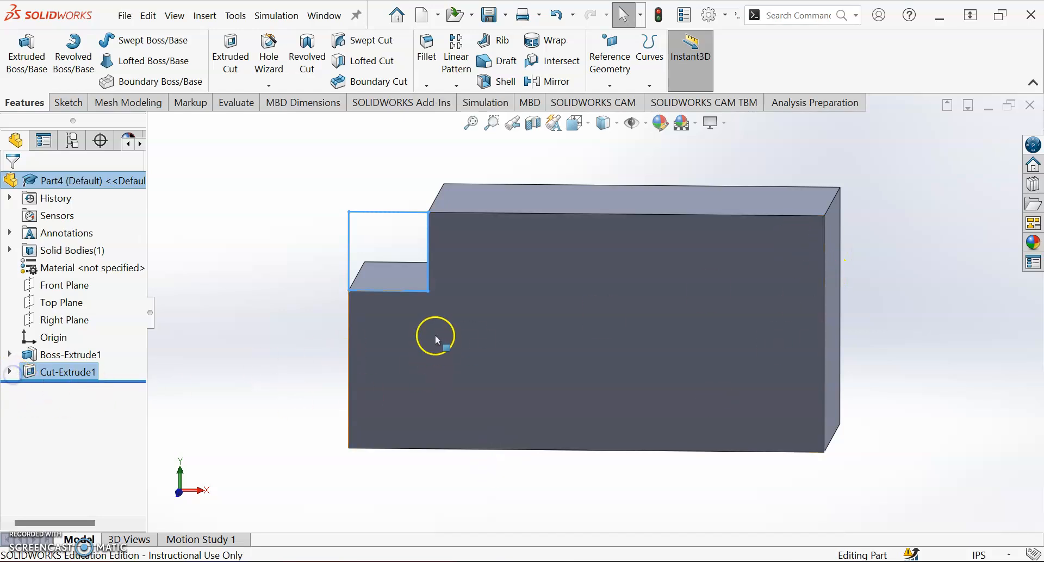
{"action": "left_click", "coordinate": [946, 245]}
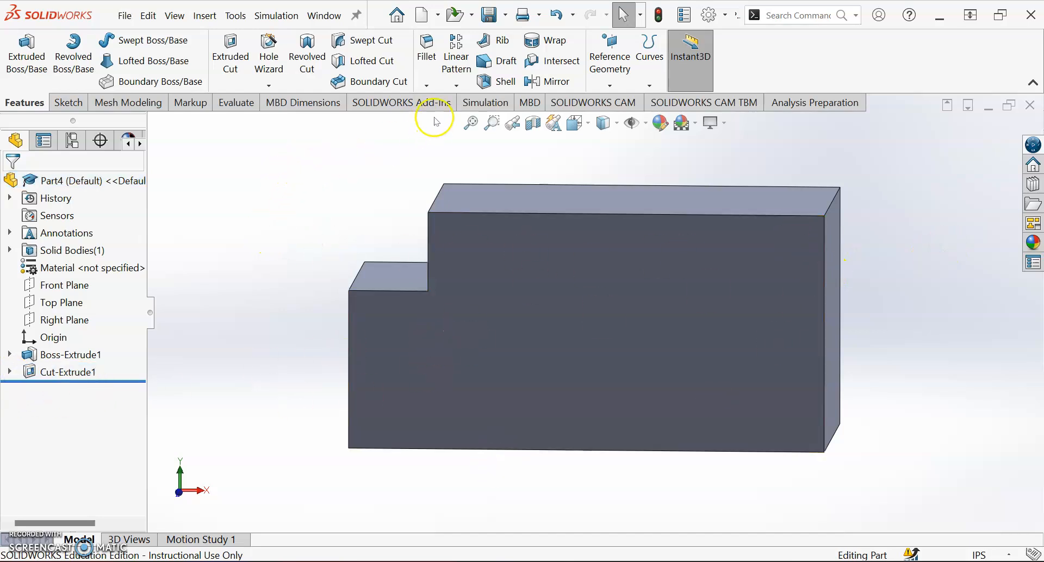
Step: Mirror the corner cut about the Top Plane, with the Right Plane as secondary mirror plane, to notch all four corners
{"action": "left_click", "coordinate": [456, 86]}
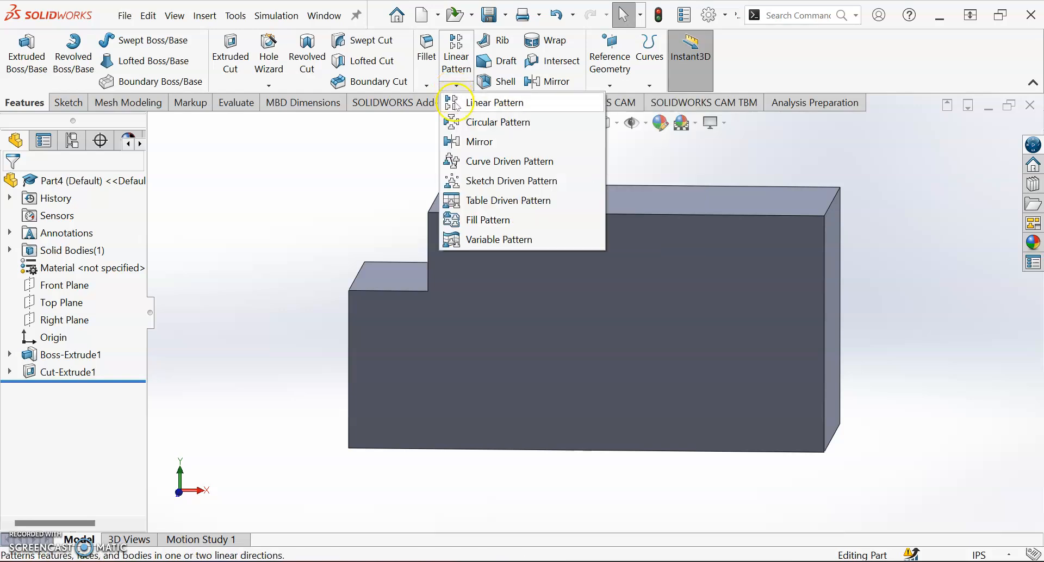
{"action": "left_click", "coordinate": [479, 143]}
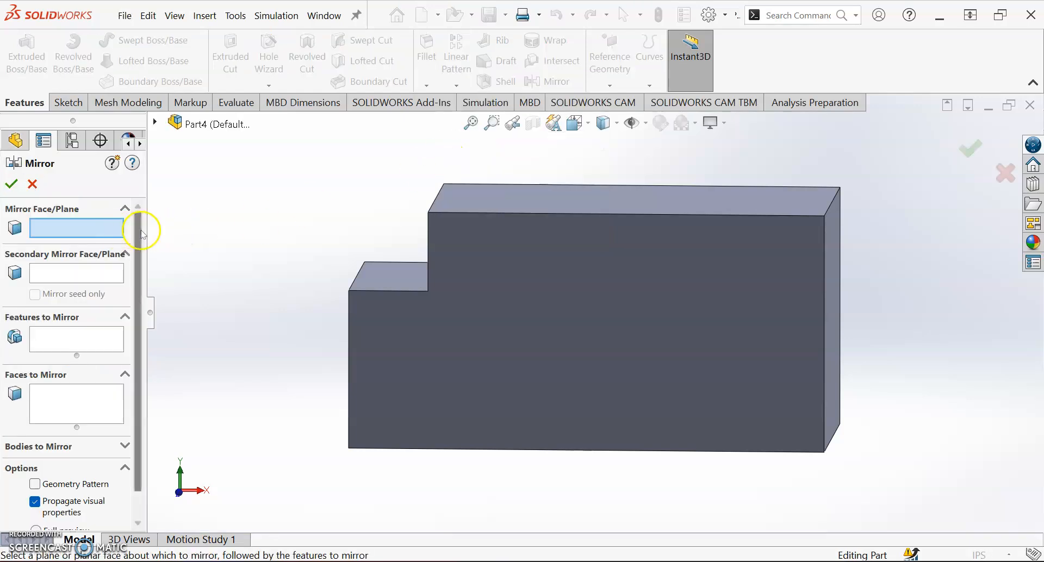
{"action": "left_click", "coordinate": [155, 122]}
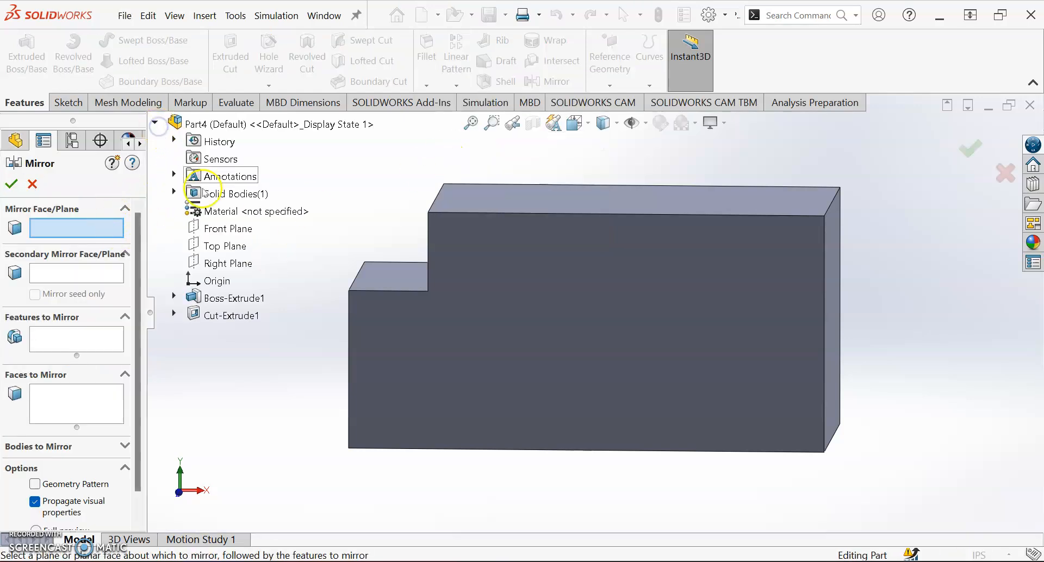
{"action": "left_click", "coordinate": [222, 247]}
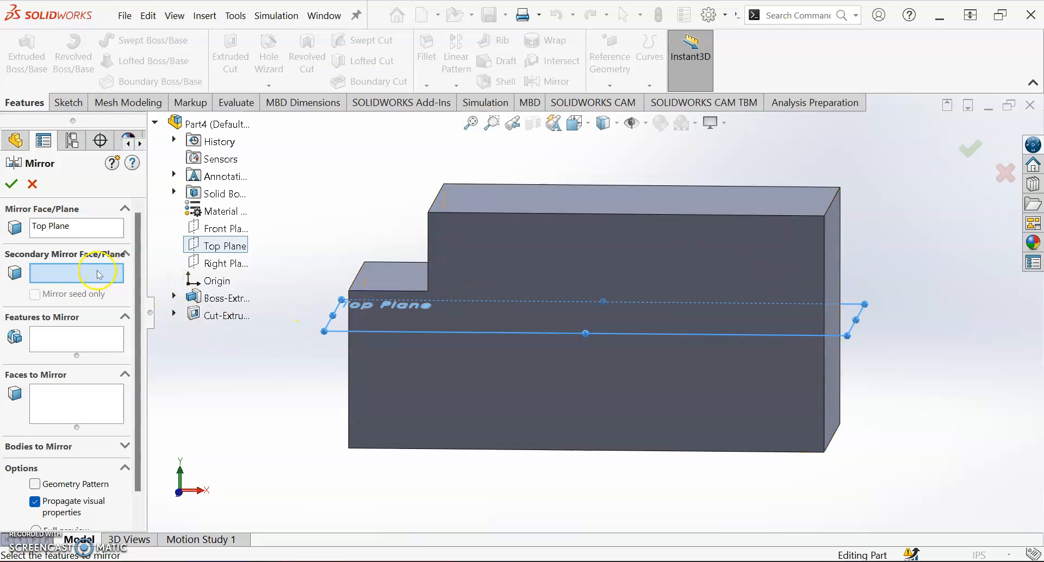
{"action": "left_click", "coordinate": [239, 265]}
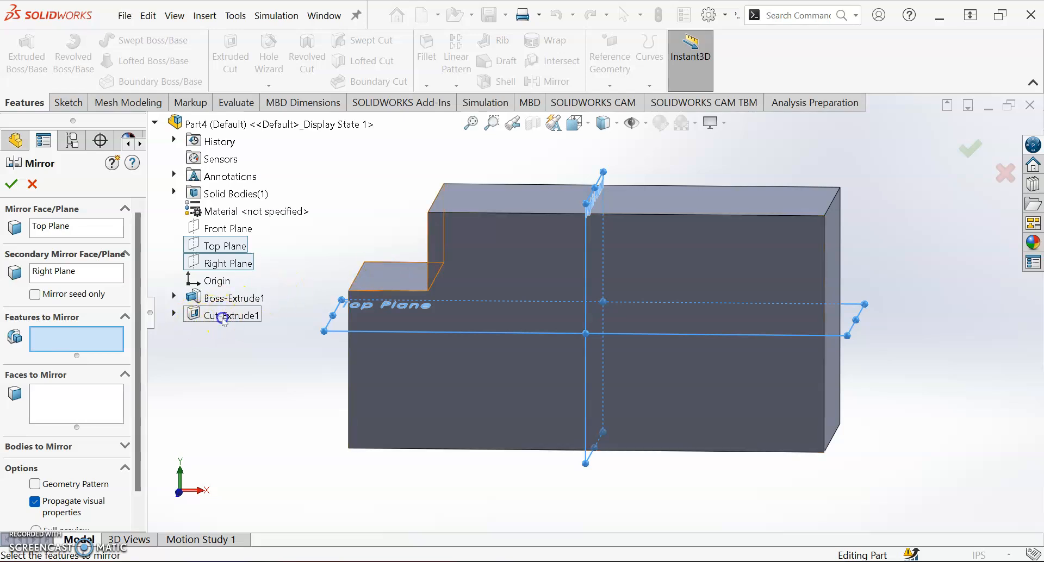
{"action": "left_click", "coordinate": [224, 318]}
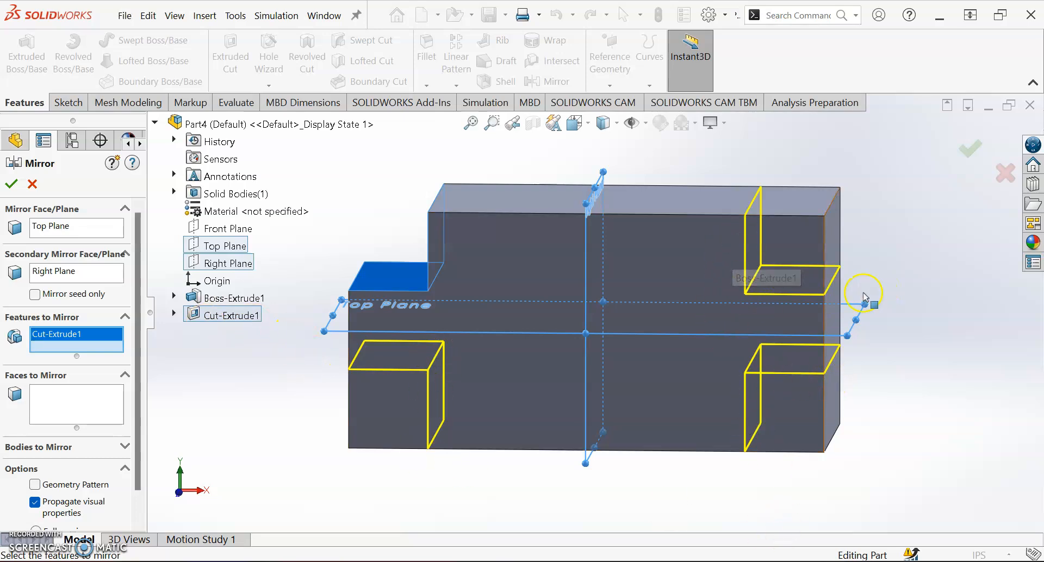
{"action": "left_click", "coordinate": [11, 184]}
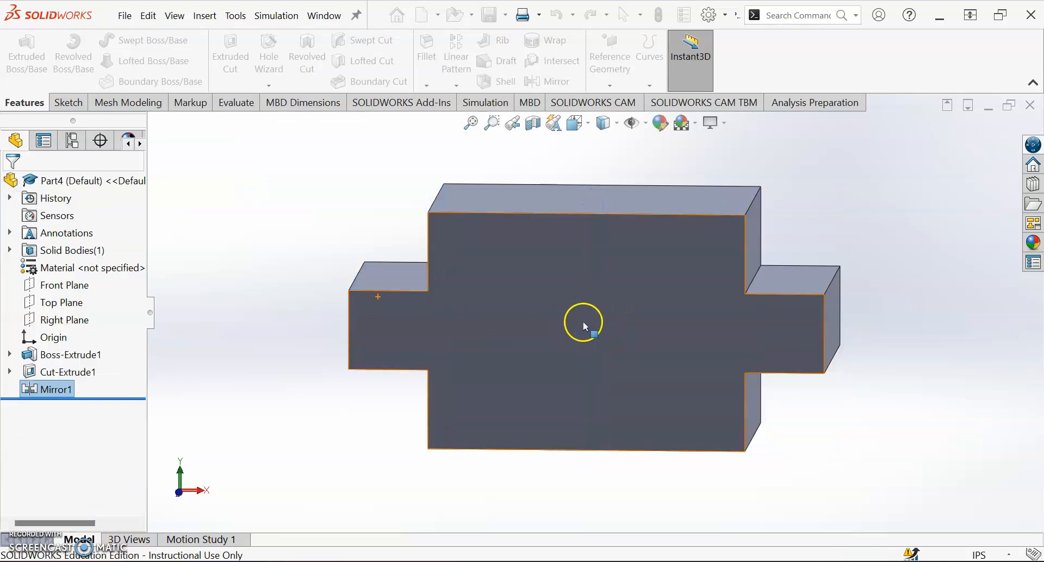
{"action": "middle_click_drag", "start_coordinate": [630, 316], "coordinate": [599, 322]}
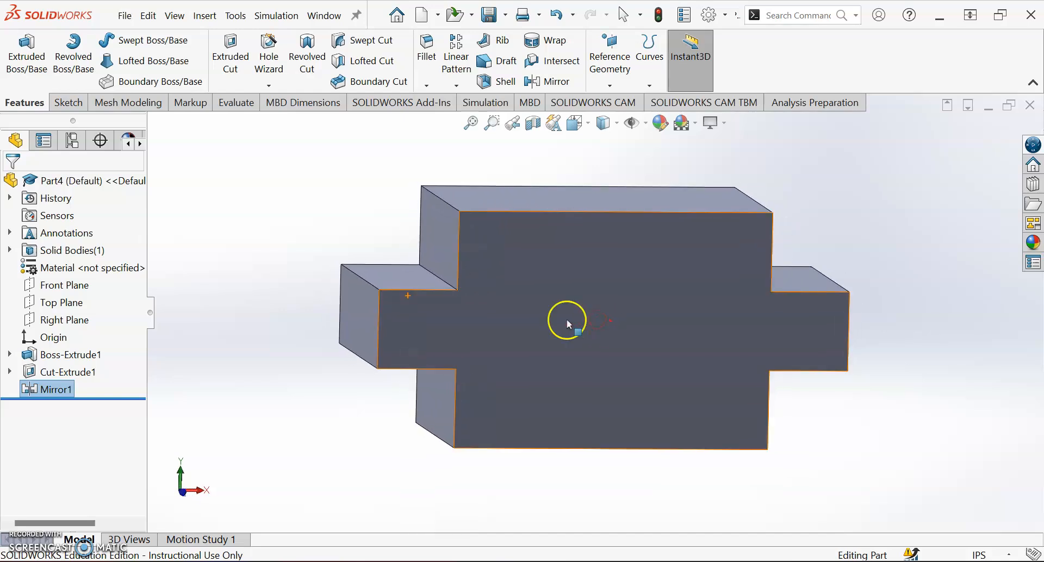
{"action": "scroll", "coordinate": [554, 322], "scroll_direction": "up", "scroll_amount": 2}
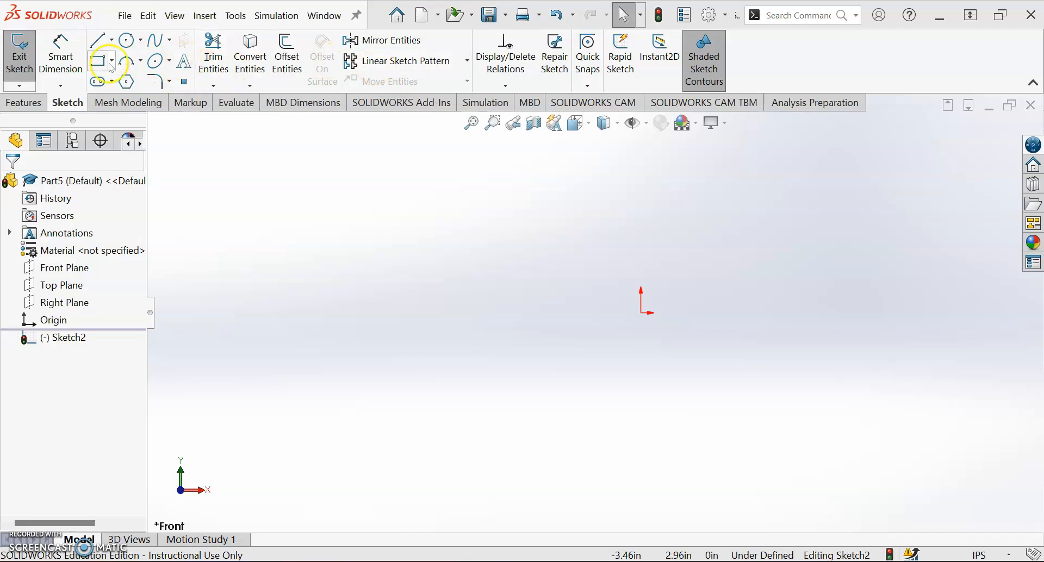
Step: Sketch a closed seven-line profile left of the origin, ending with a vertical line about 2.94 in long in line with the origin
{"action": "left_click", "coordinate": [98, 40]}
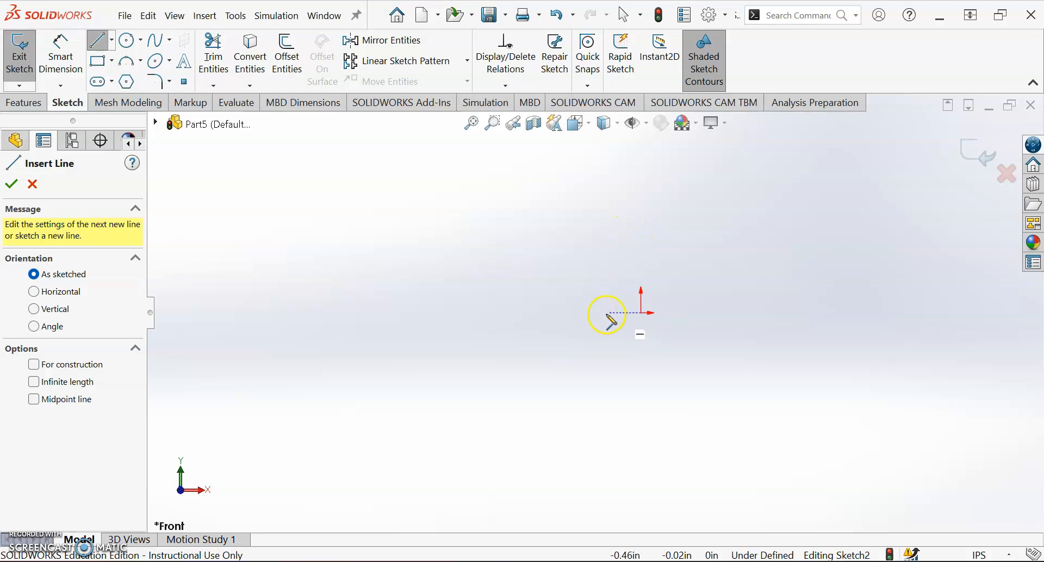
{"action": "left_click", "coordinate": [642, 226]}
{"action": "left_click", "coordinate": [537, 267]}
{"action": "left_click", "coordinate": [509, 353]}
{"action": "left_click", "coordinate": [566, 325]}
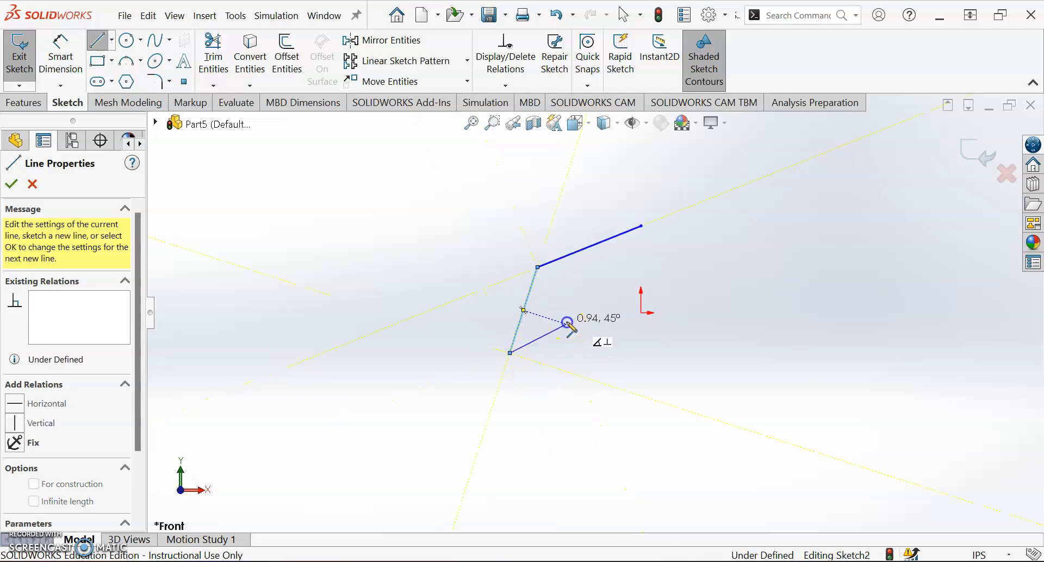
{"action": "left_click", "coordinate": [590, 385]}
{"action": "left_click", "coordinate": [562, 426]}
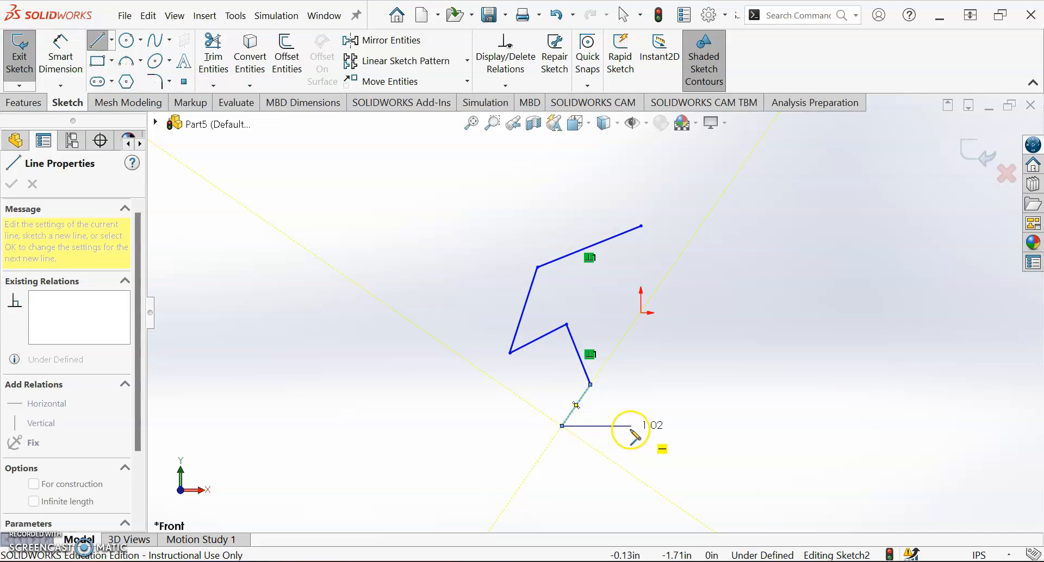
{"action": "left_click", "coordinate": [642, 426]}
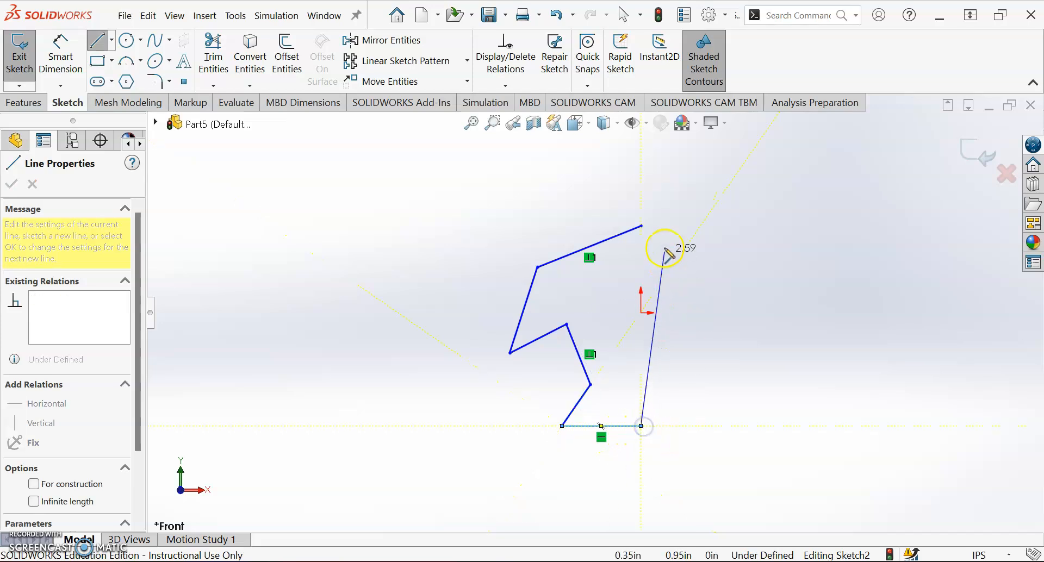
{"action": "left_click", "coordinate": [642, 228]}
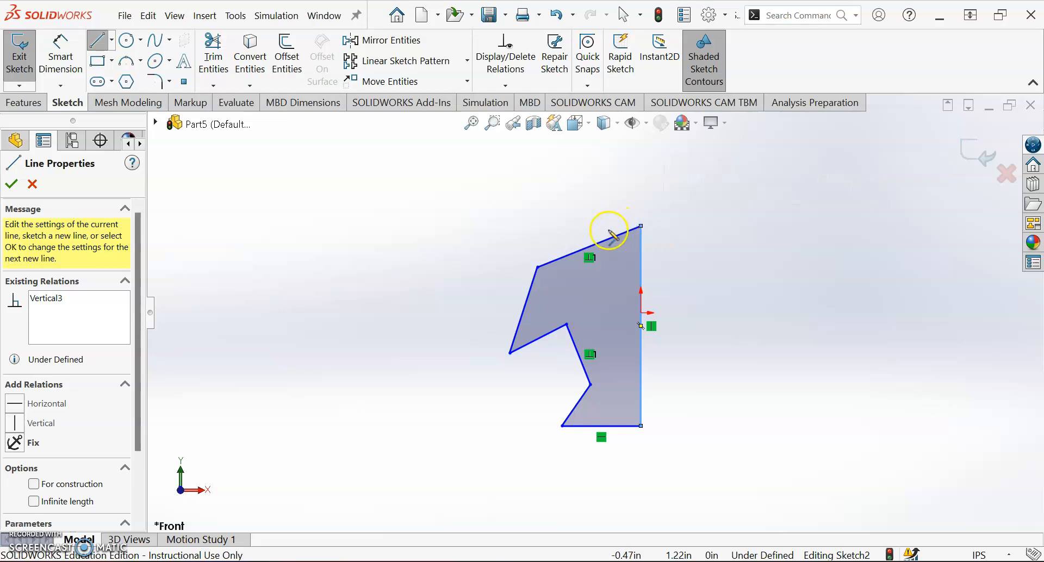
{"action": "key", "text": "Escape"}
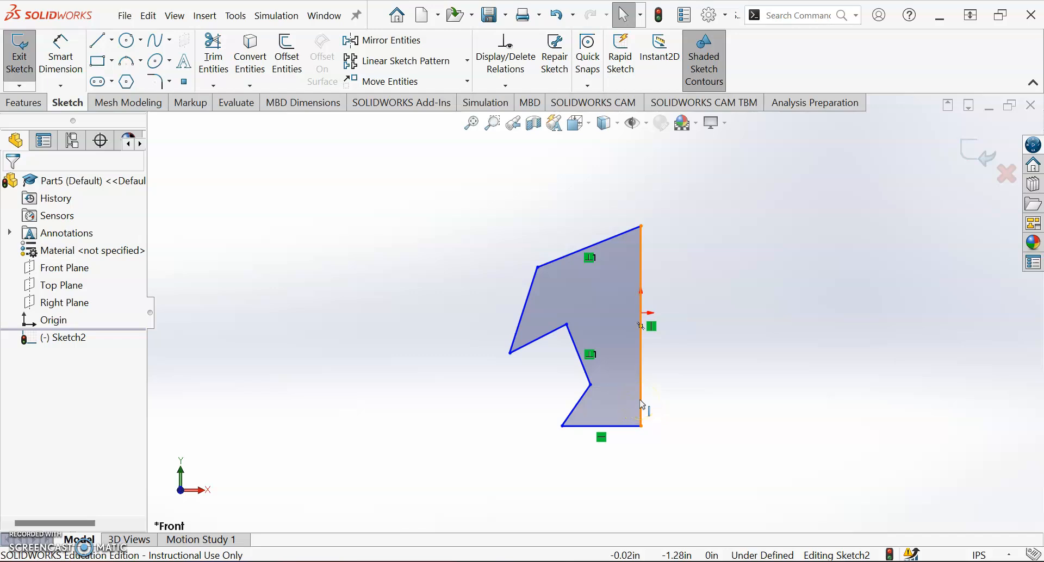
Step: Convert the profile's vertical line through the origin to construction geometry
{"action": "left_click", "coordinate": [642, 398]}
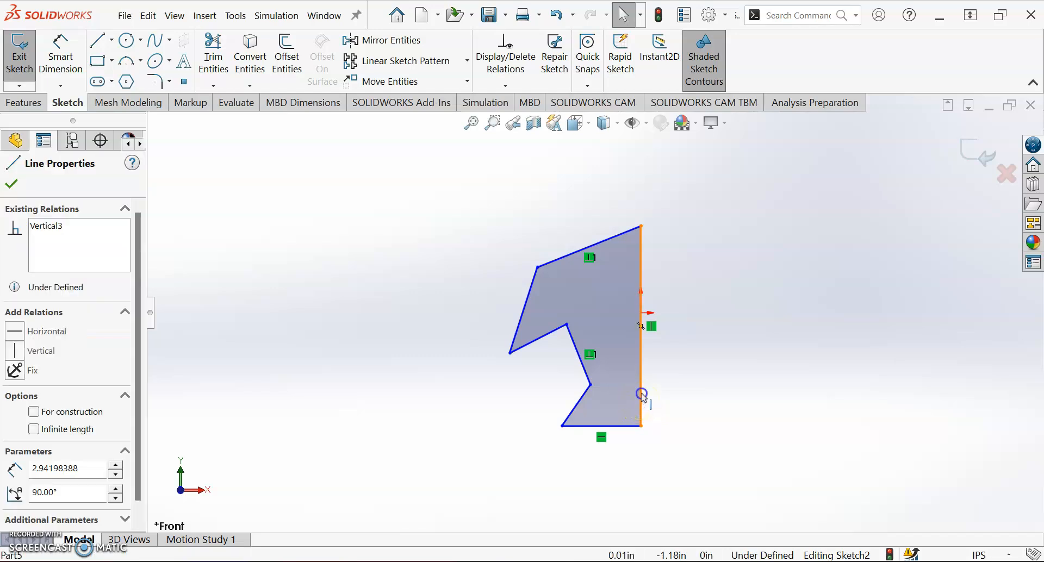
{"action": "right_click", "coordinate": [642, 394]}
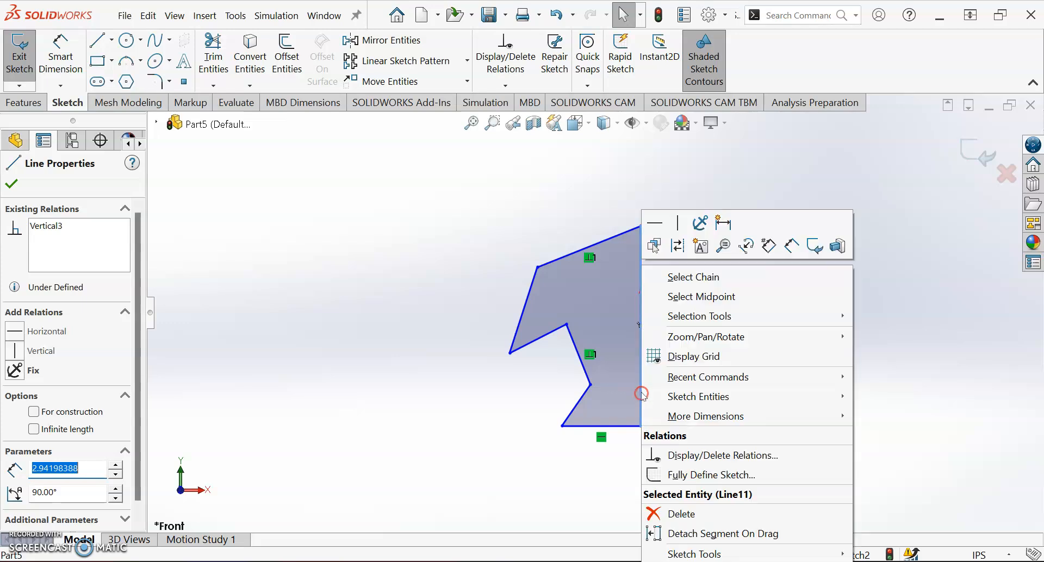
{"action": "left_click", "coordinate": [678, 248]}
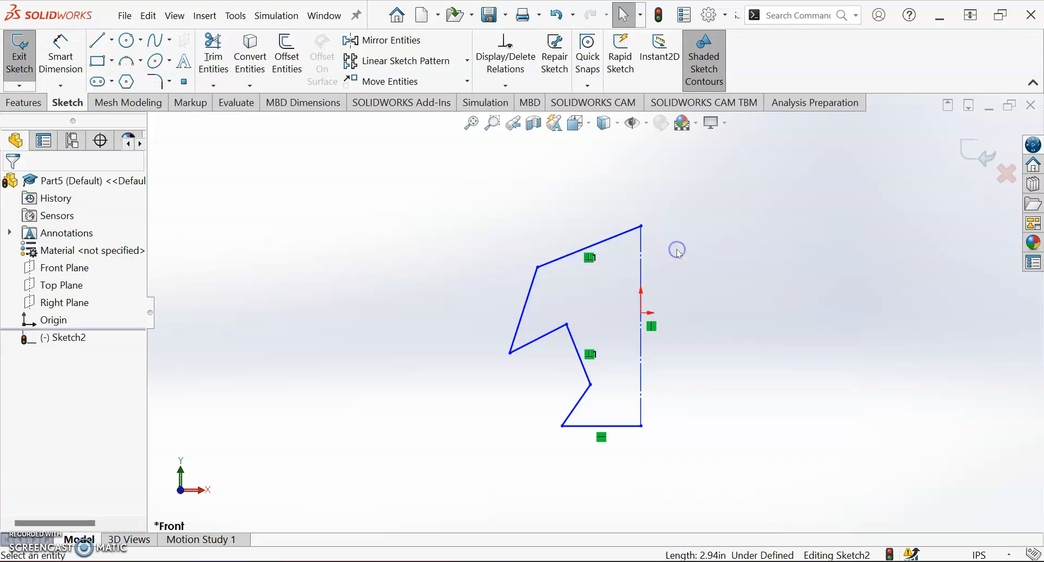
Step: Mirror the profile's six solid lines about the vertical construction line, keeping the originals with Copy enabled
{"action": "left_click", "coordinate": [370, 42]}
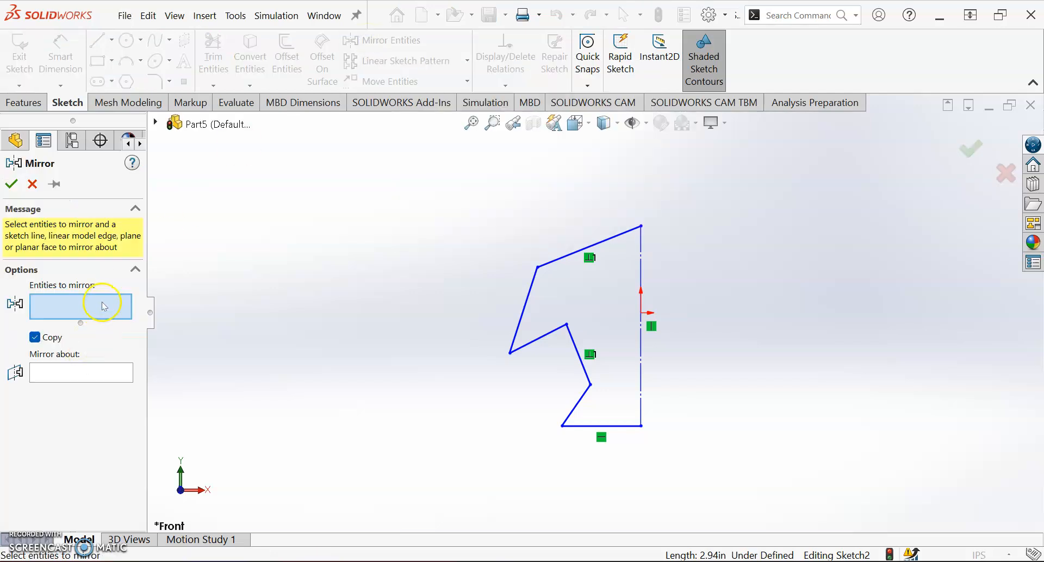
{"action": "left_click", "coordinate": [546, 266]}
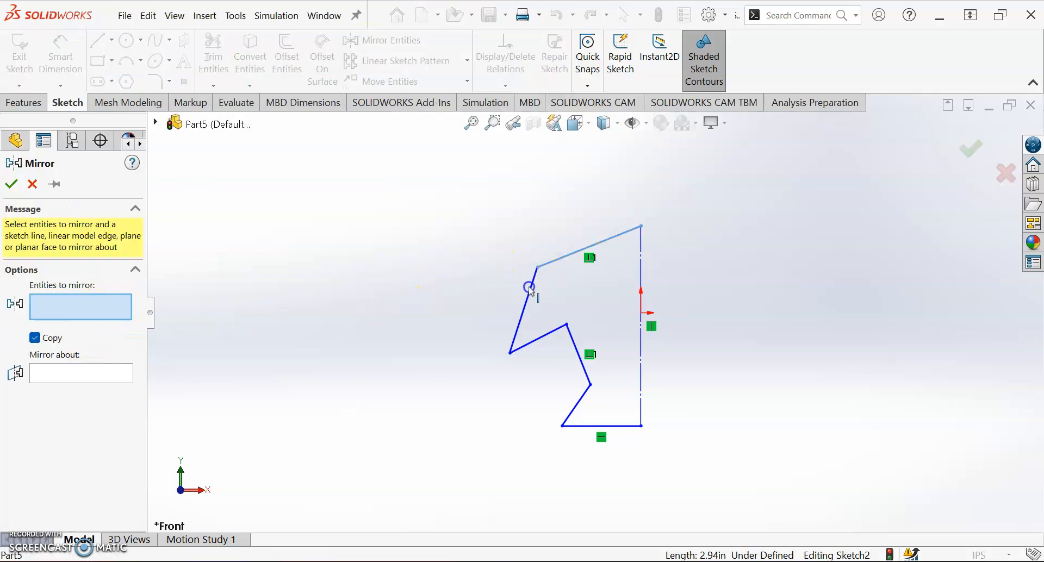
{"action": "left_click", "coordinate": [529, 288]}
{"action": "left_click", "coordinate": [570, 344]}
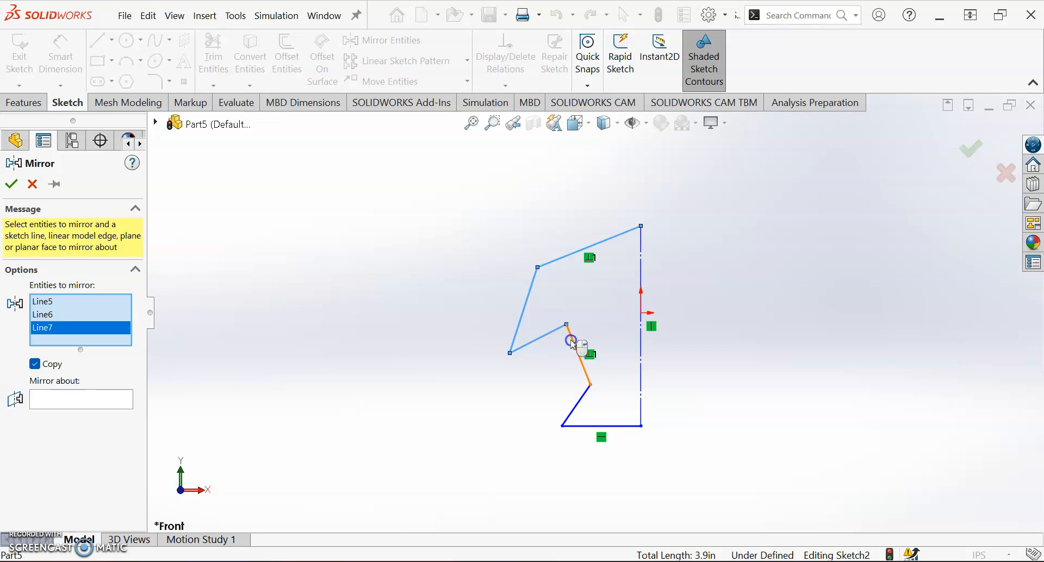
{"action": "left_click", "coordinate": [586, 405]}
{"action": "left_click", "coordinate": [582, 412]}
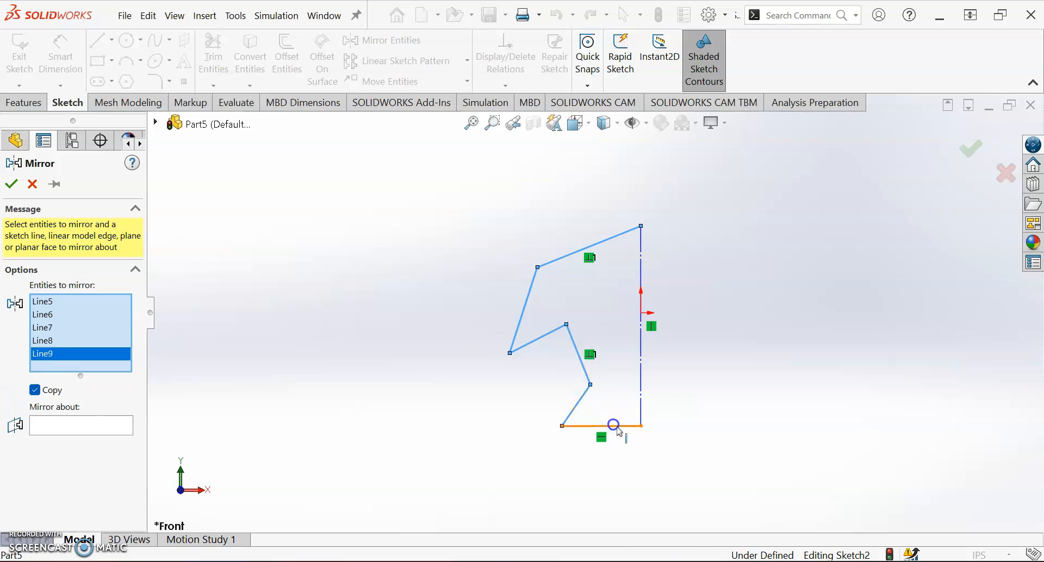
{"action": "left_click", "coordinate": [612, 426]}
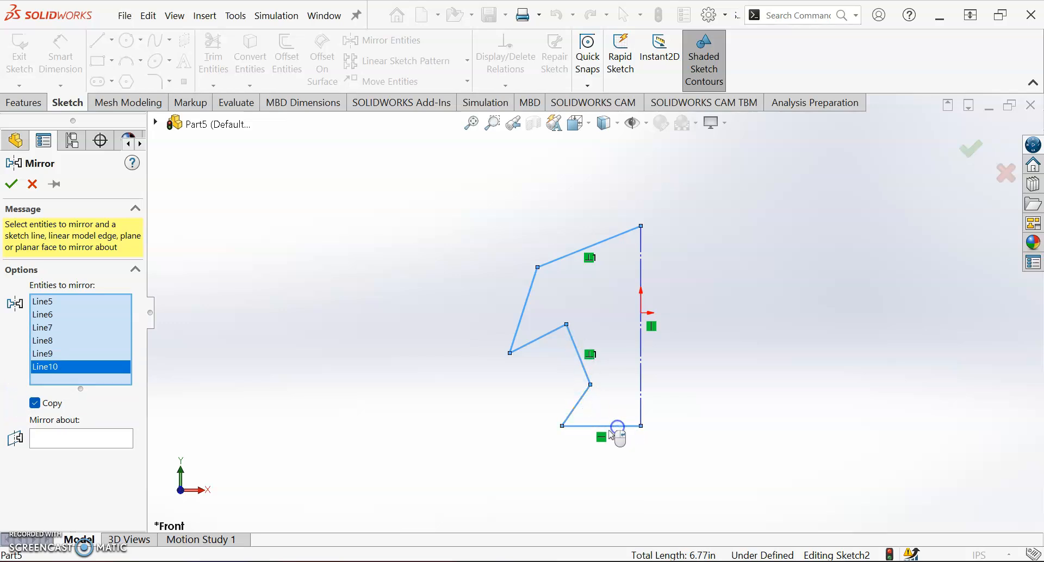
{"action": "left_click", "coordinate": [93, 439]}
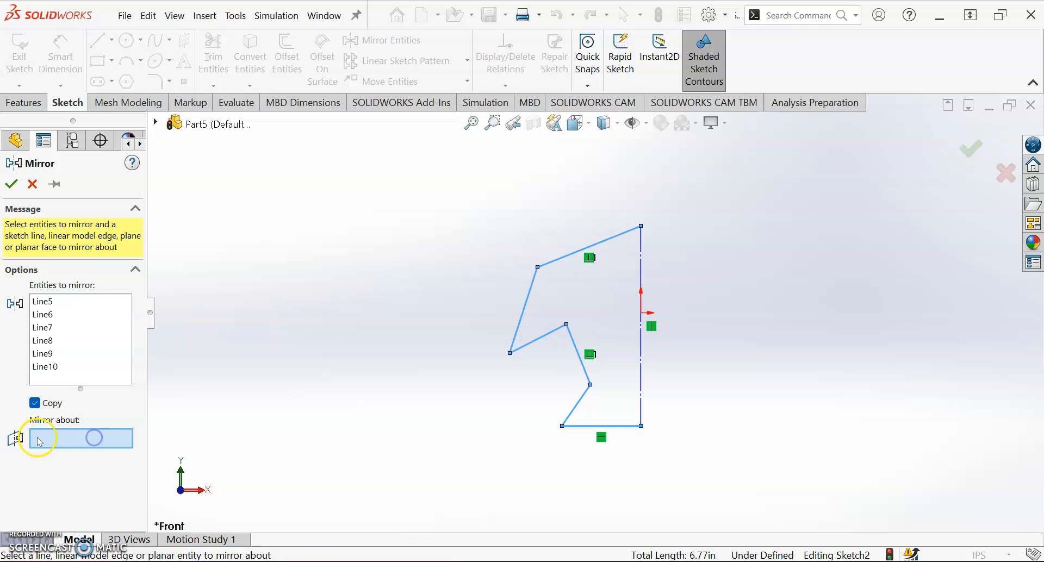
{"action": "left_click", "coordinate": [642, 361]}
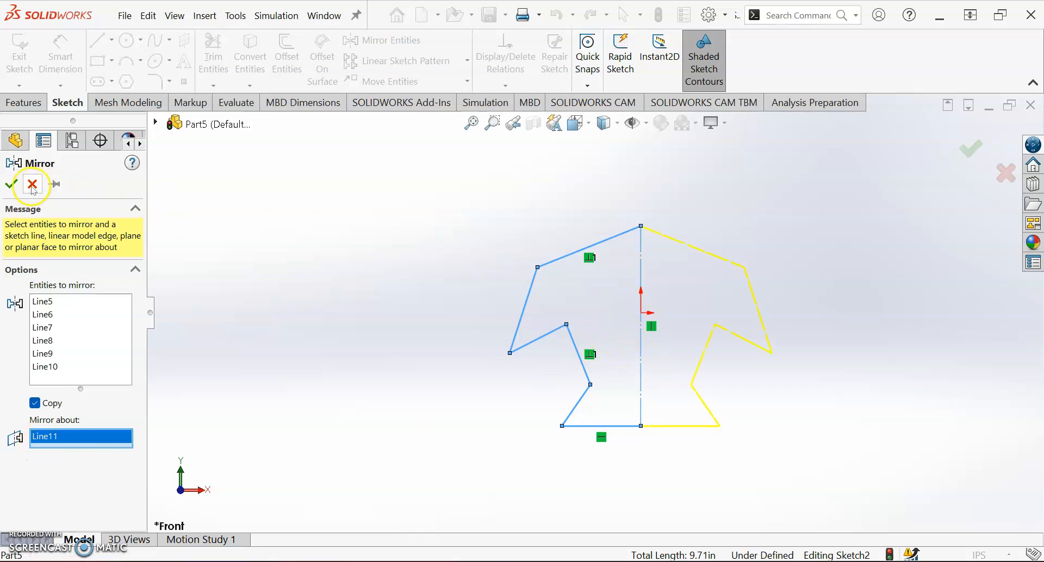
{"action": "left_click", "coordinate": [10, 184]}
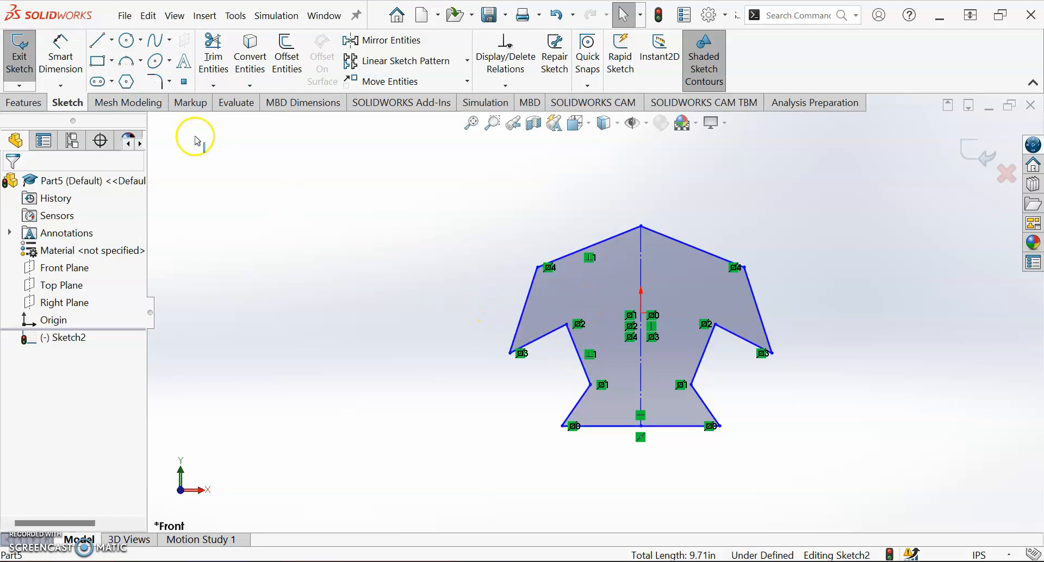
Step: Extrude the mirrored symmetrical profile 0.25 in with the Blind end condition
{"action": "left_click", "coordinate": [24, 102]}
{"action": "left_click", "coordinate": [39, 74]}
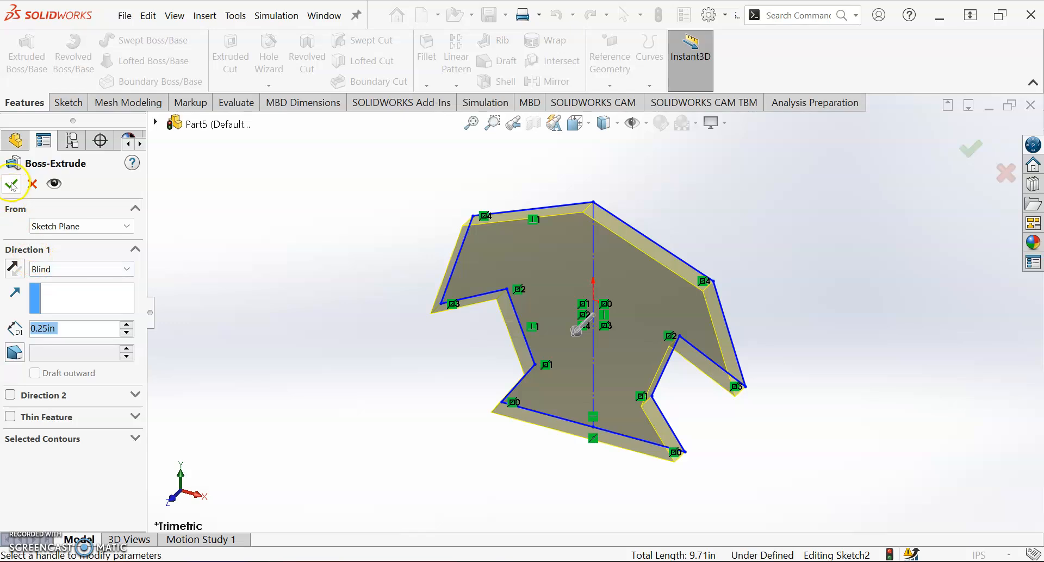
{"action": "key", "text": "Return"}
{"action": "left_click", "coordinate": [804, 443]}
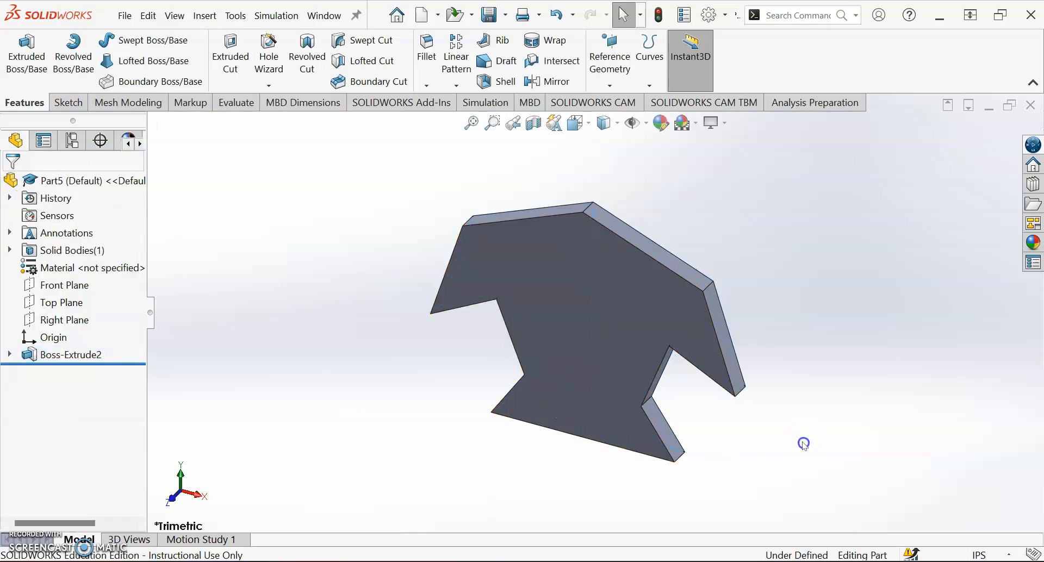
{"action": "middle_click_drag", "start_coordinate": [681, 360], "coordinate": [718, 311]}
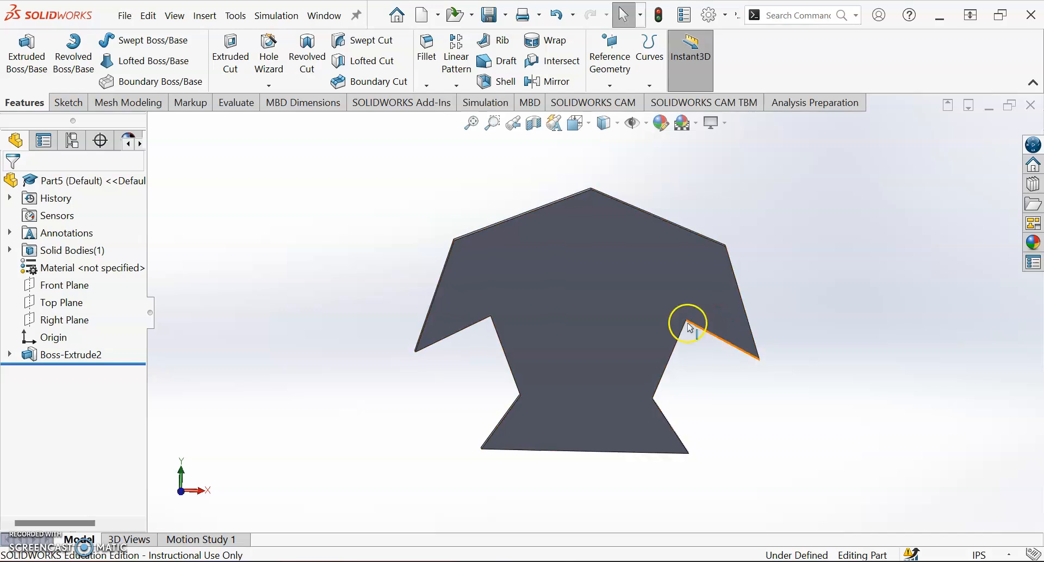
{"action": "middle_click_drag", "start_coordinate": [514, 355], "coordinate": [452, 350]}
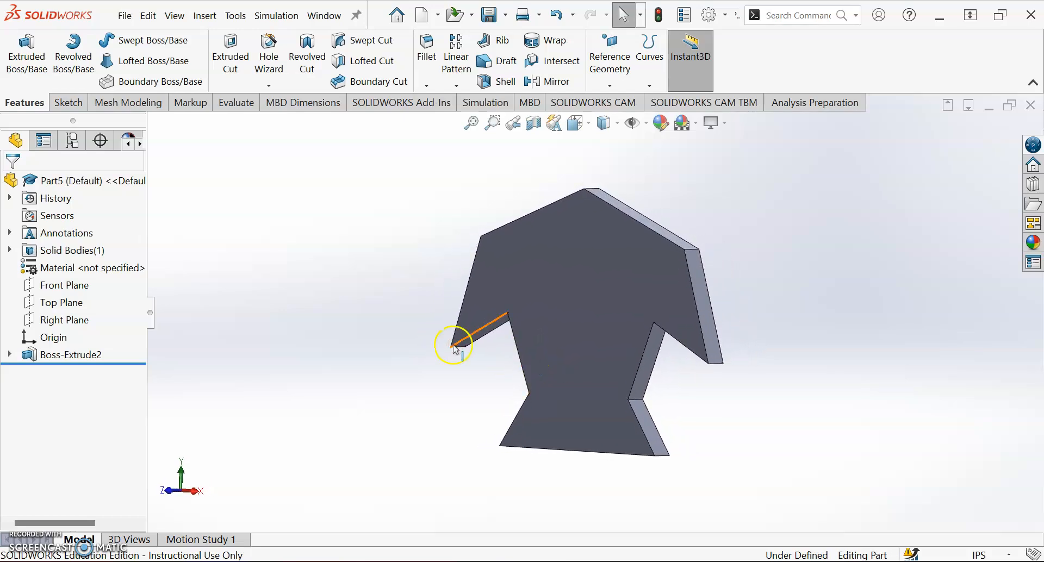